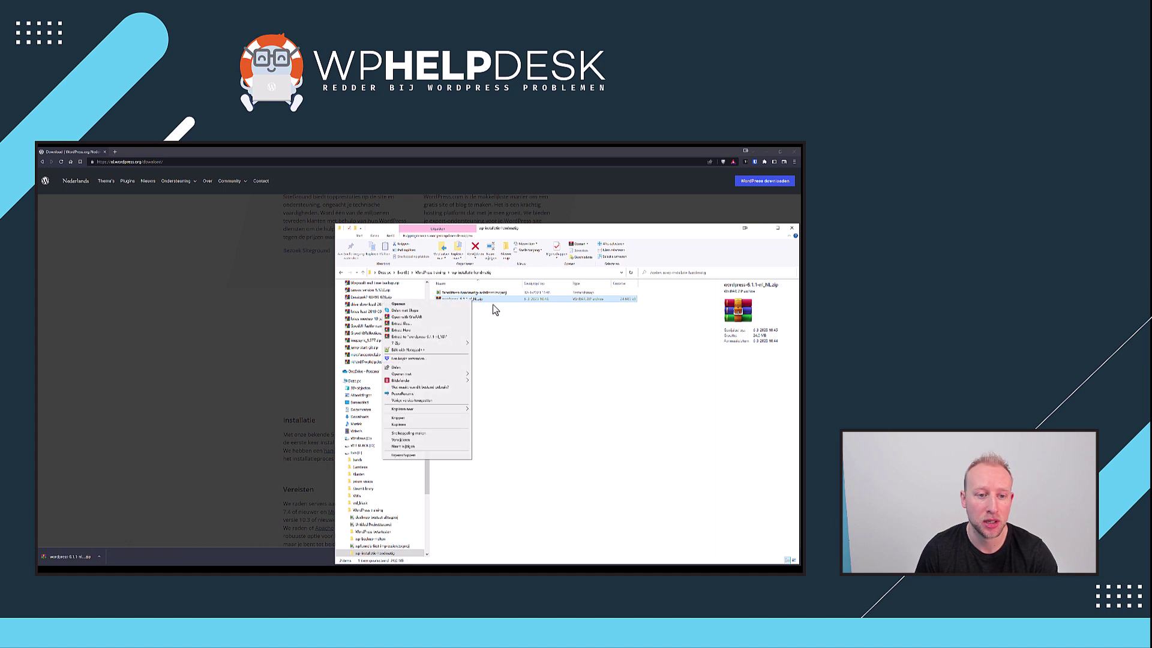
- Extract the wordpress-6.1.1-nl_NL.zip archive into its current folder and open the extracted wordpress folder
left_click(439, 327)
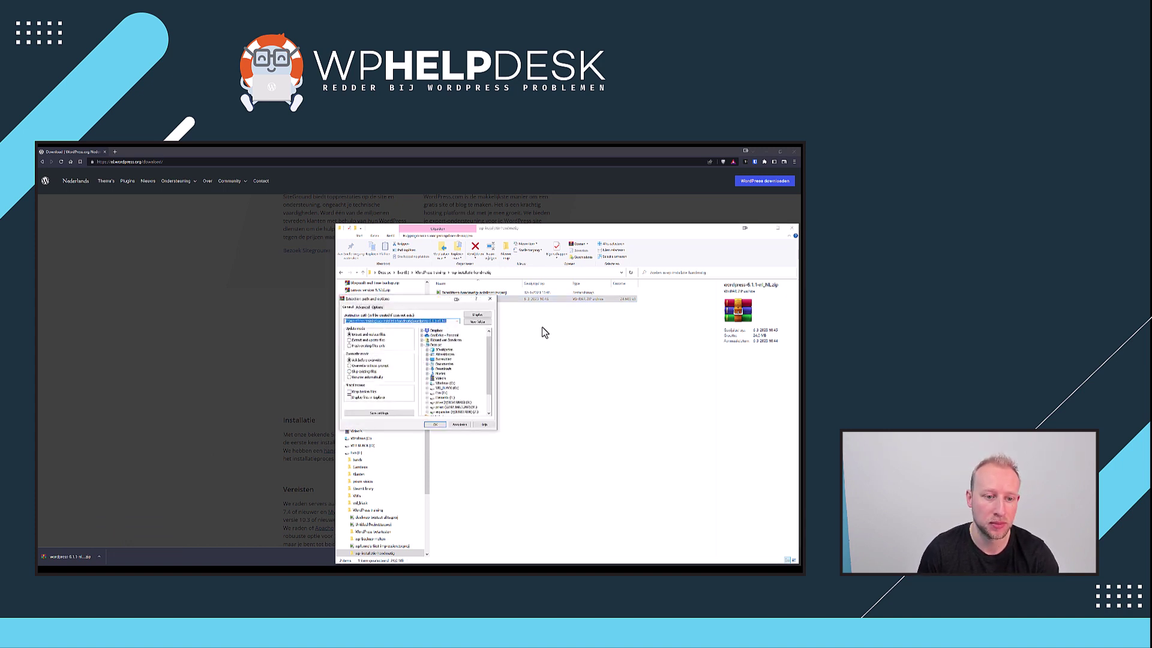
key("Return")
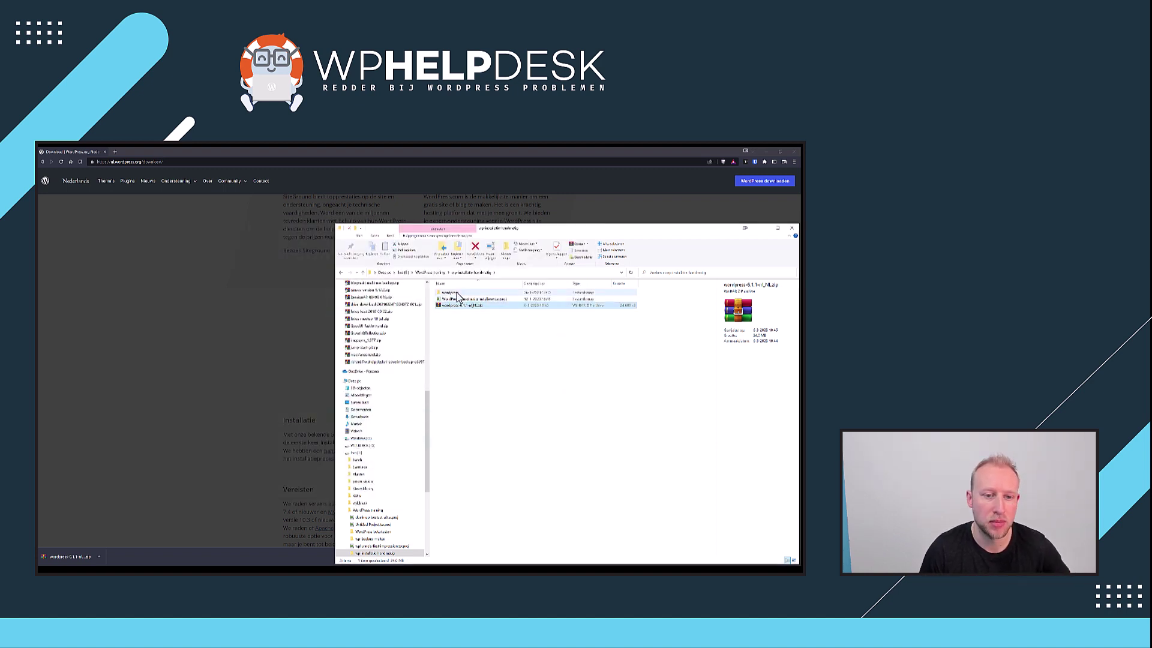
double_click(450, 293)
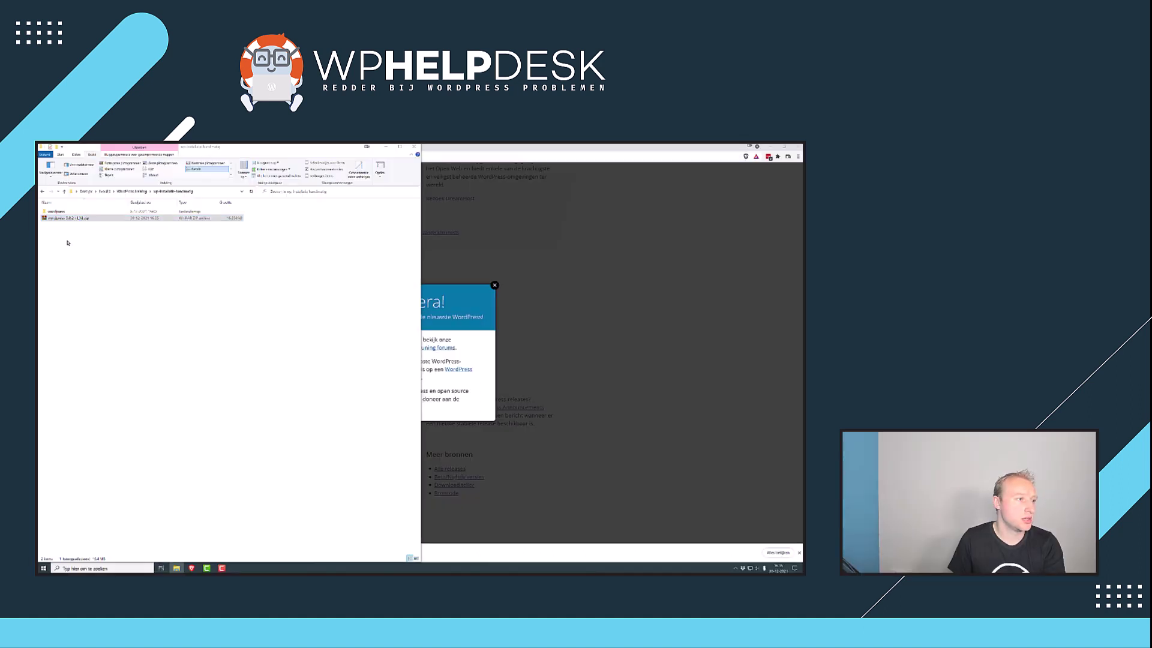
double_click(55, 211)
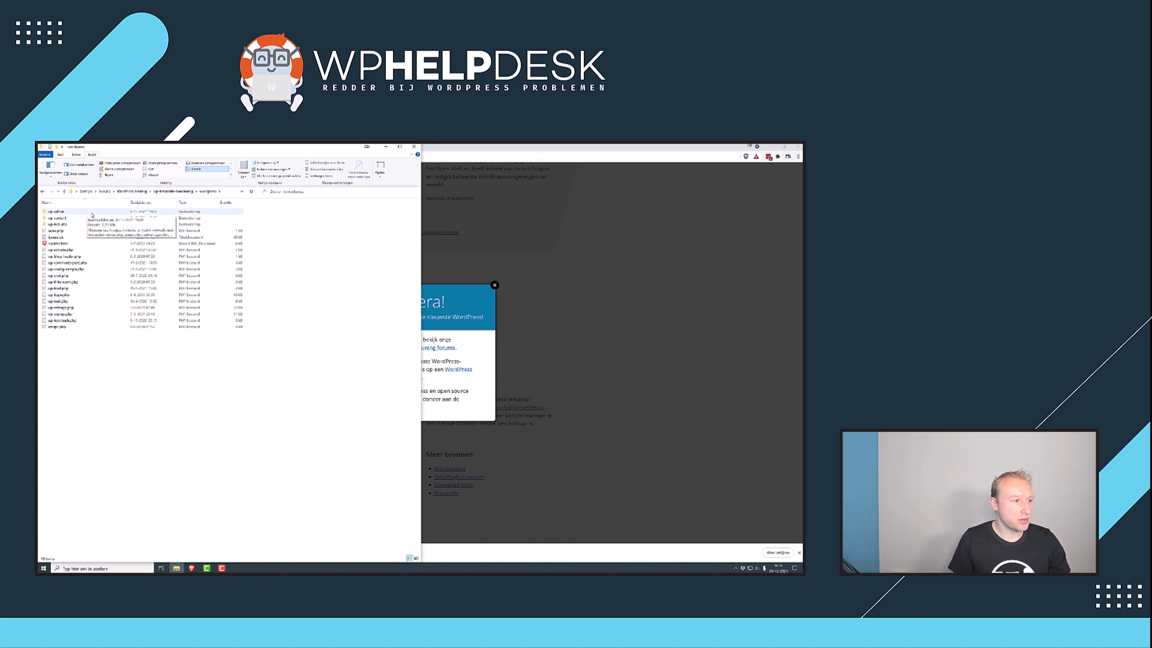
- Open wp-config-sample.php in Notepad++, examine its database connection settings and close the editor
right_click(89, 269)
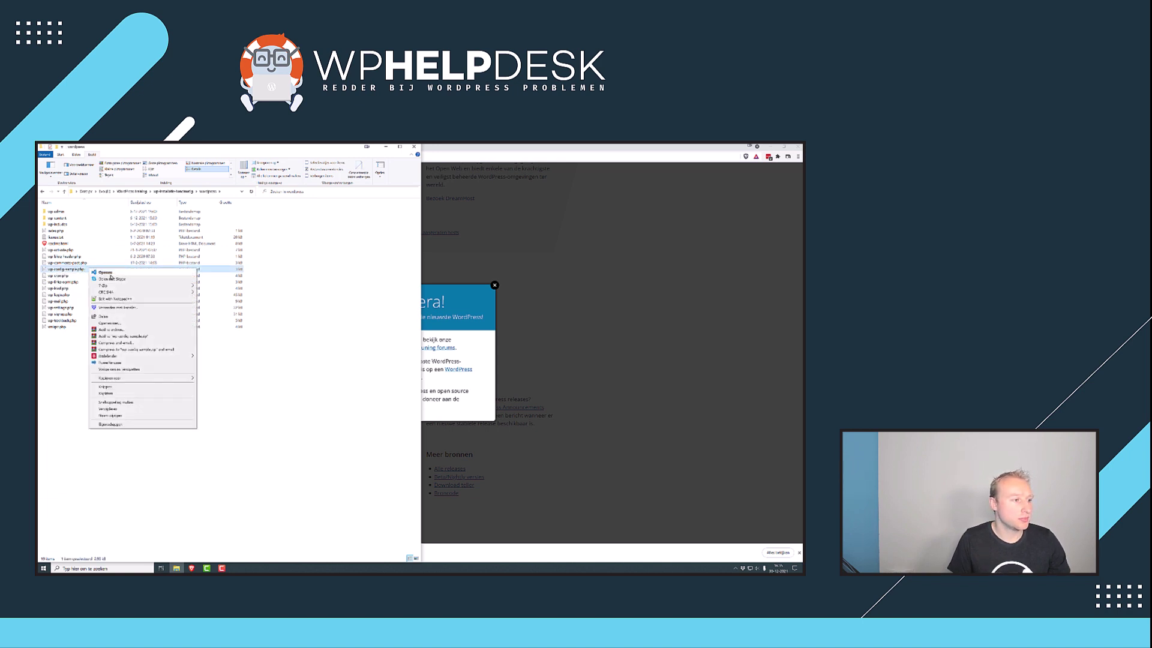
mouse_move(187, 293)
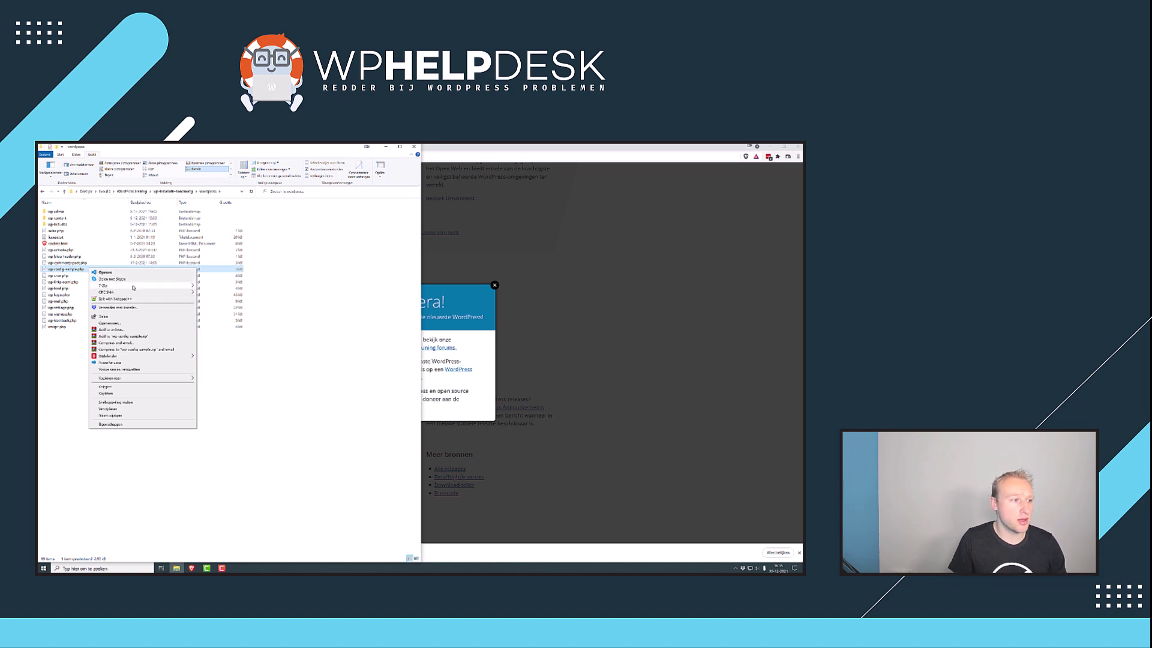
left_click(114, 298)
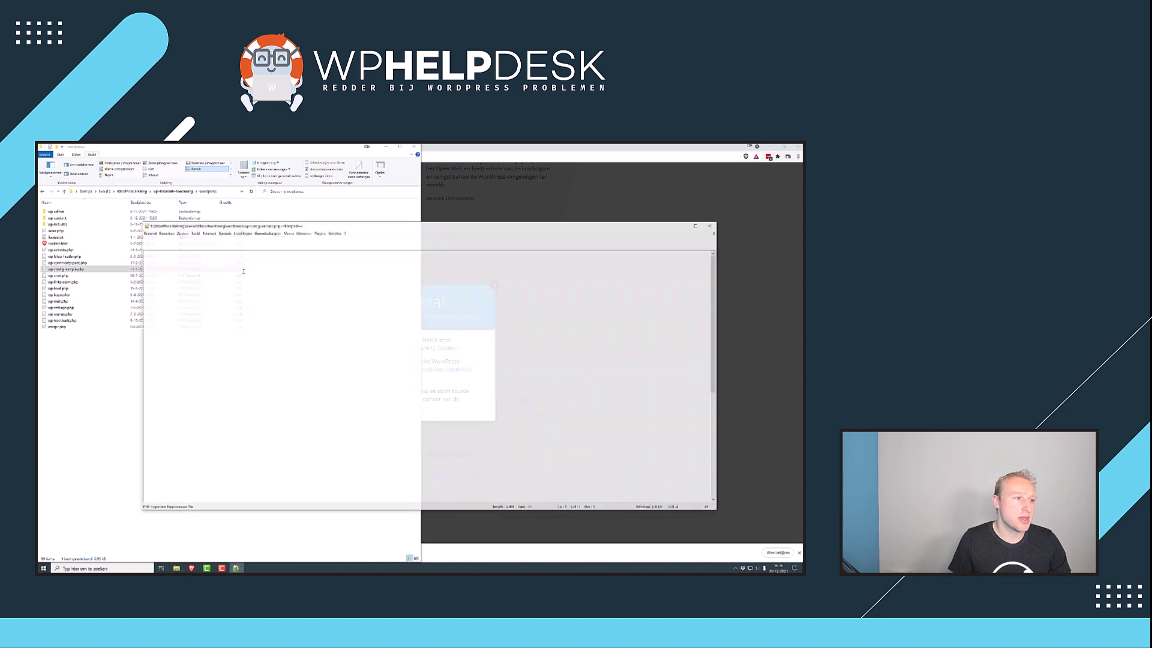
mouse_move(715, 265)
left_mouse_down()
mouse_move(710, 376)
mouse_move(708, 276)
left_mouse_up()
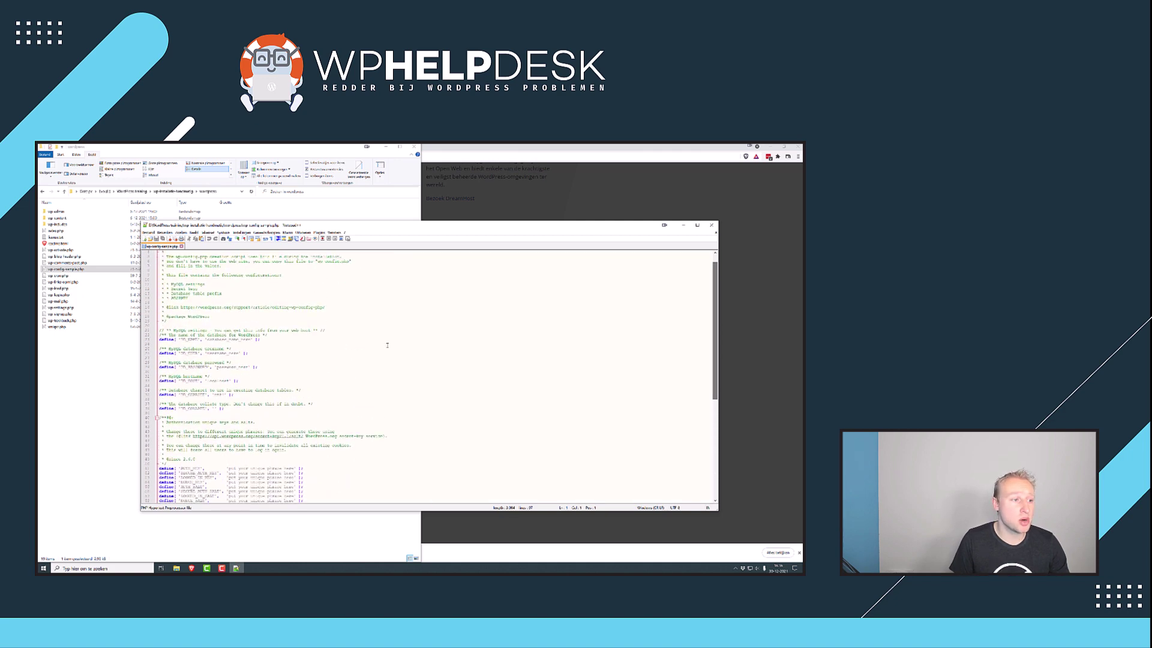
left_click(708, 226)
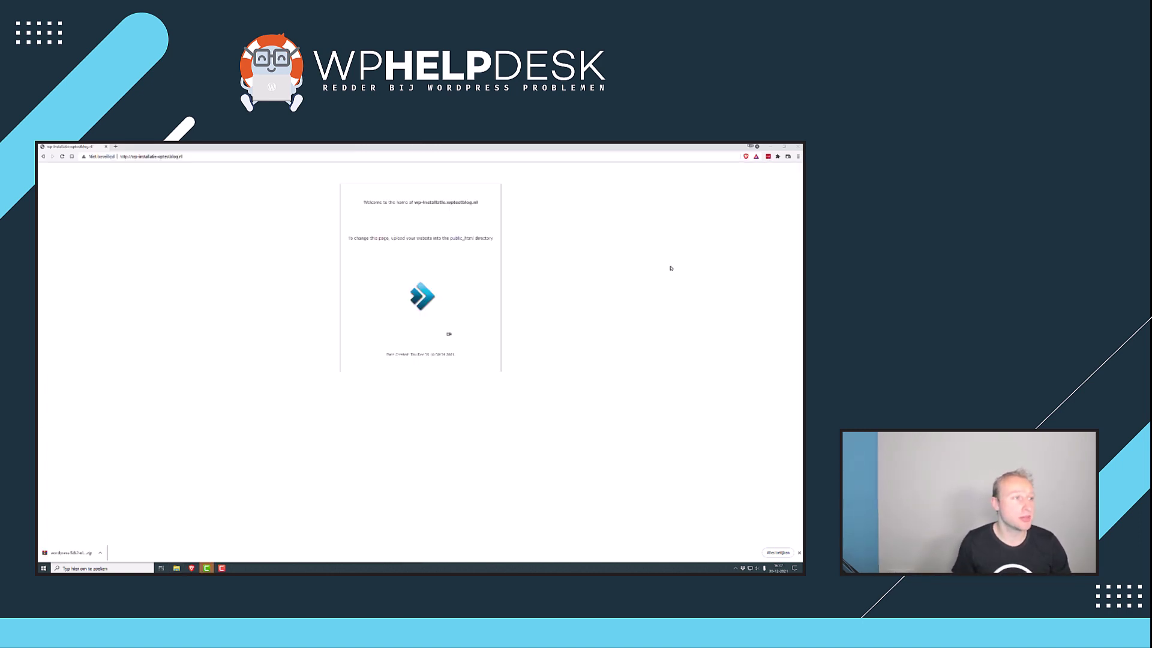
- In the browser, open the site's domain on port 2222 and log in to DirectAdmin with the prefilled credentials
left_click(210, 157)
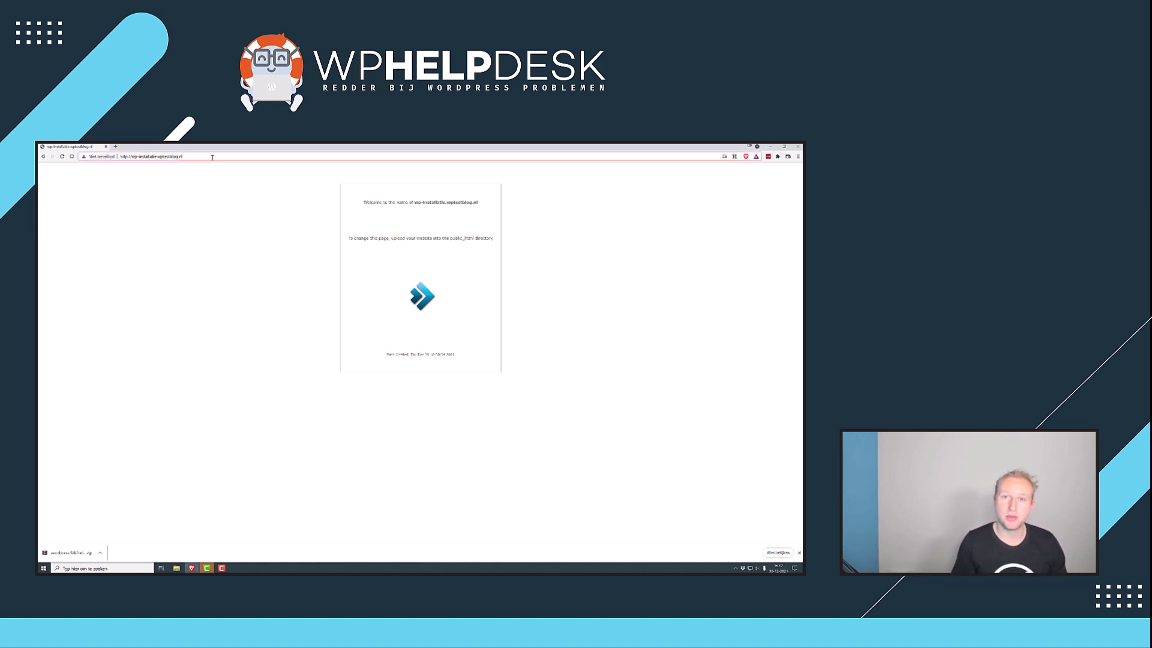
left_click(212, 157)
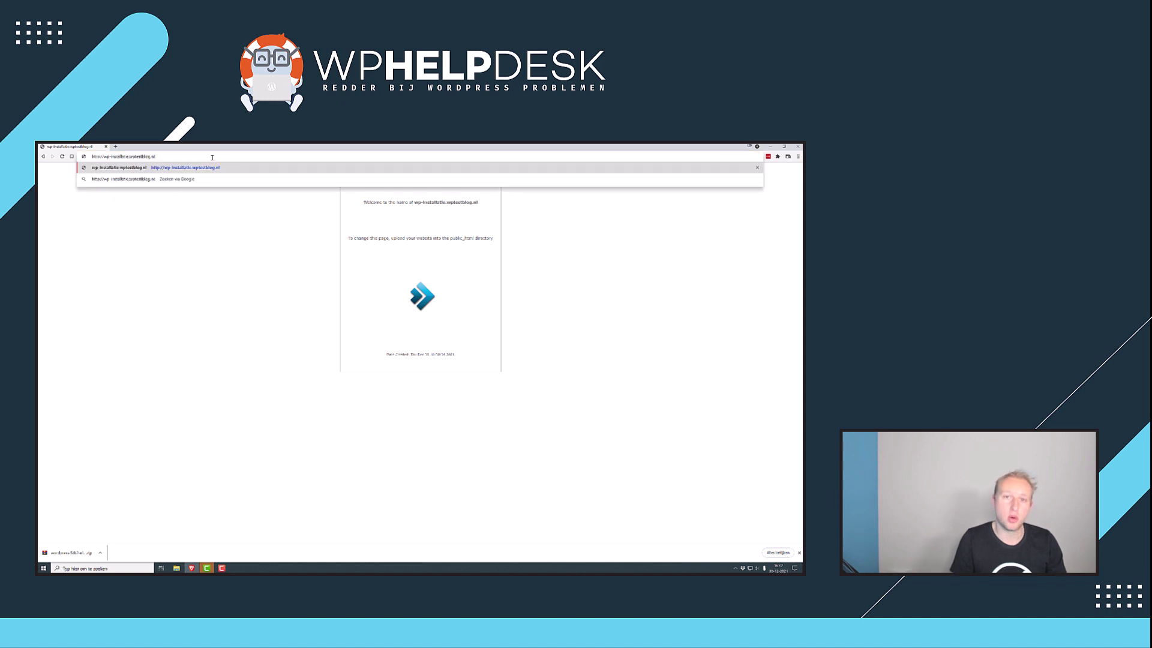
key("BackSpace")
type(":2222")
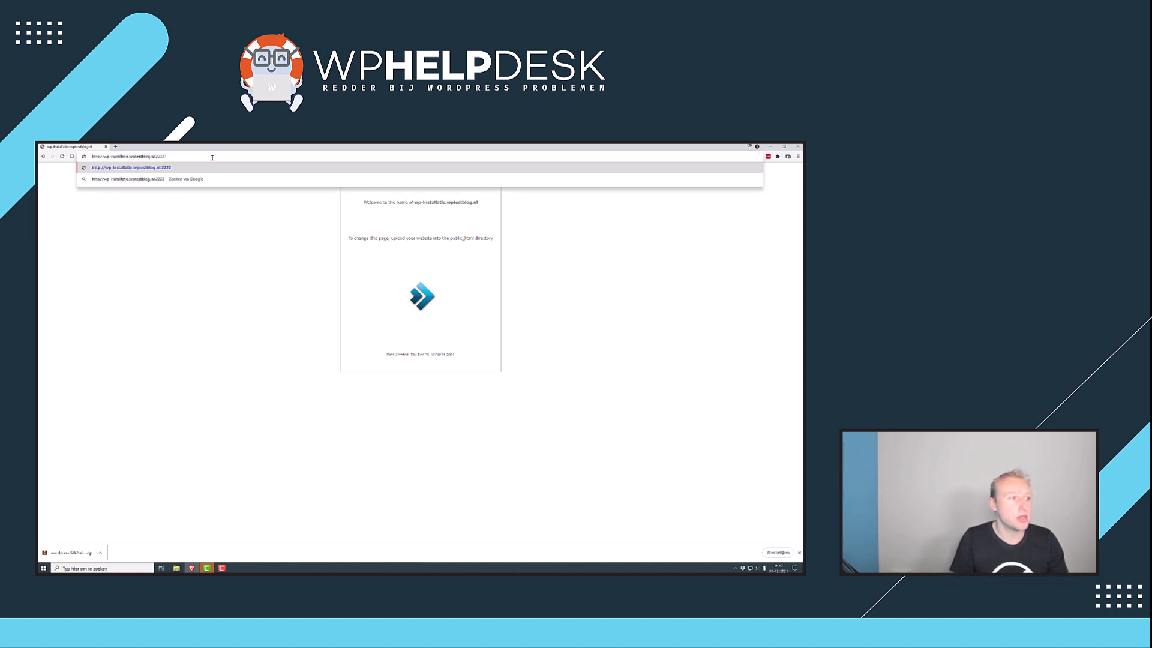
key("Return")
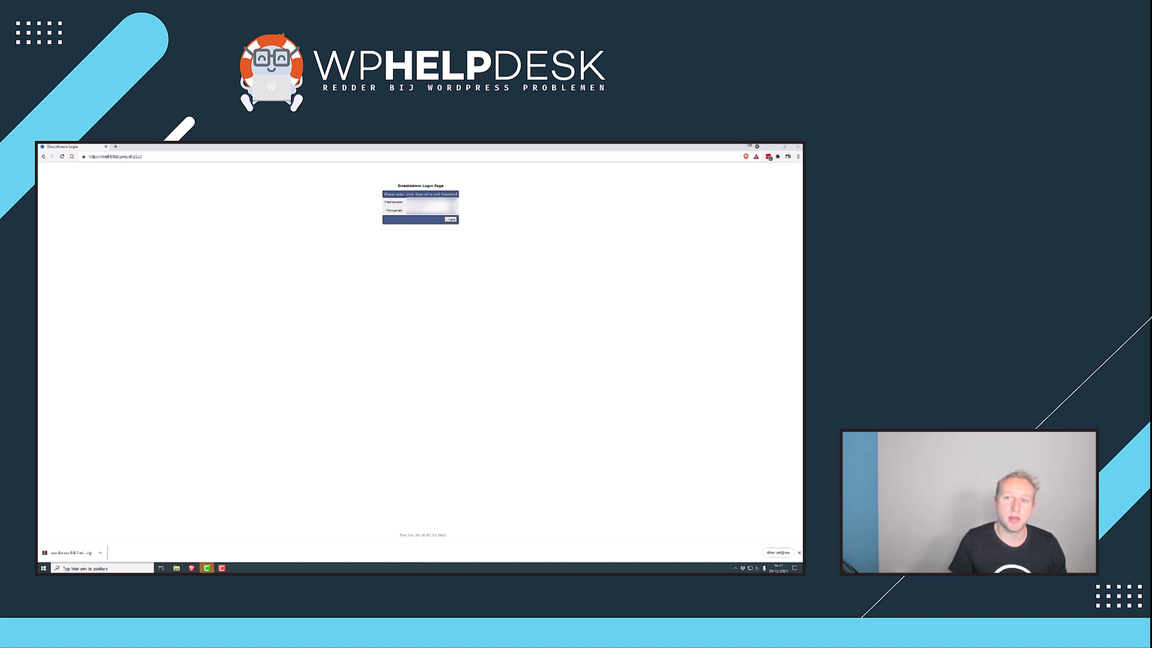
left_click(451, 219)
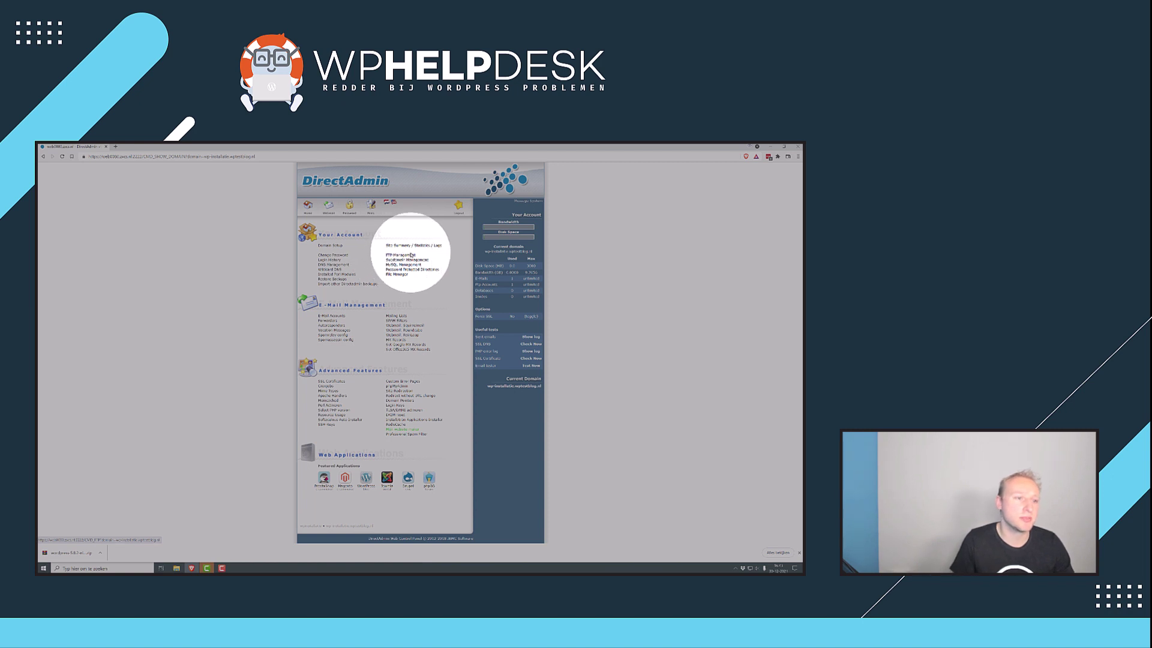
- Start a new FTP account in FTP Management, enter its username and generate a random password
left_click(400, 255)
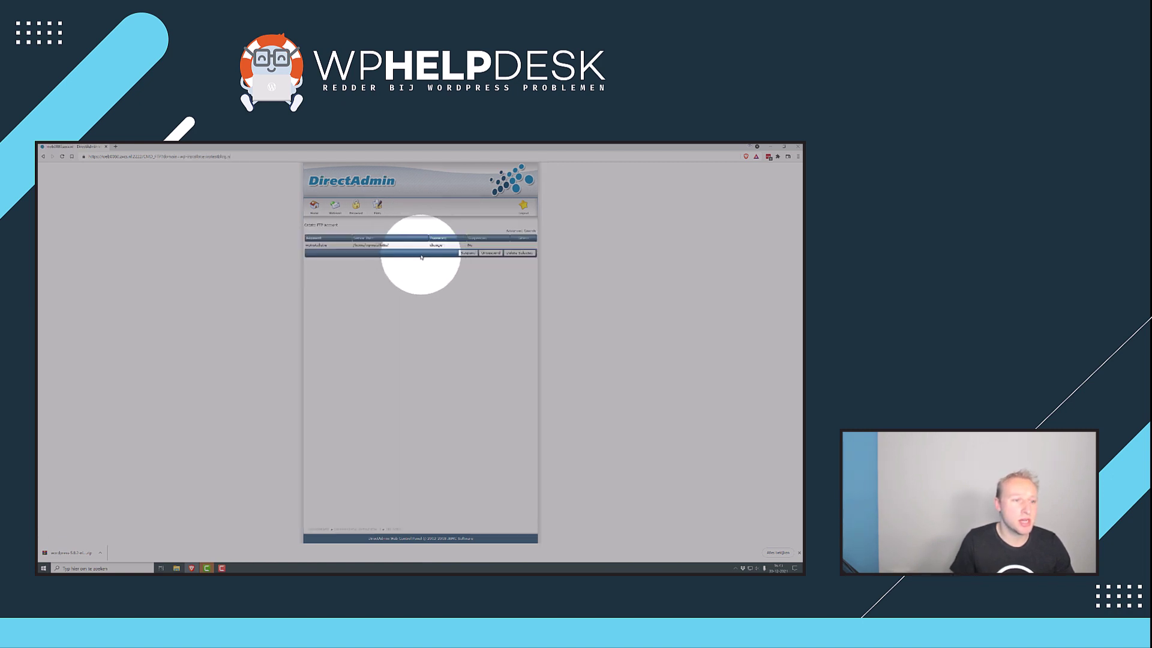
left_click(318, 225)
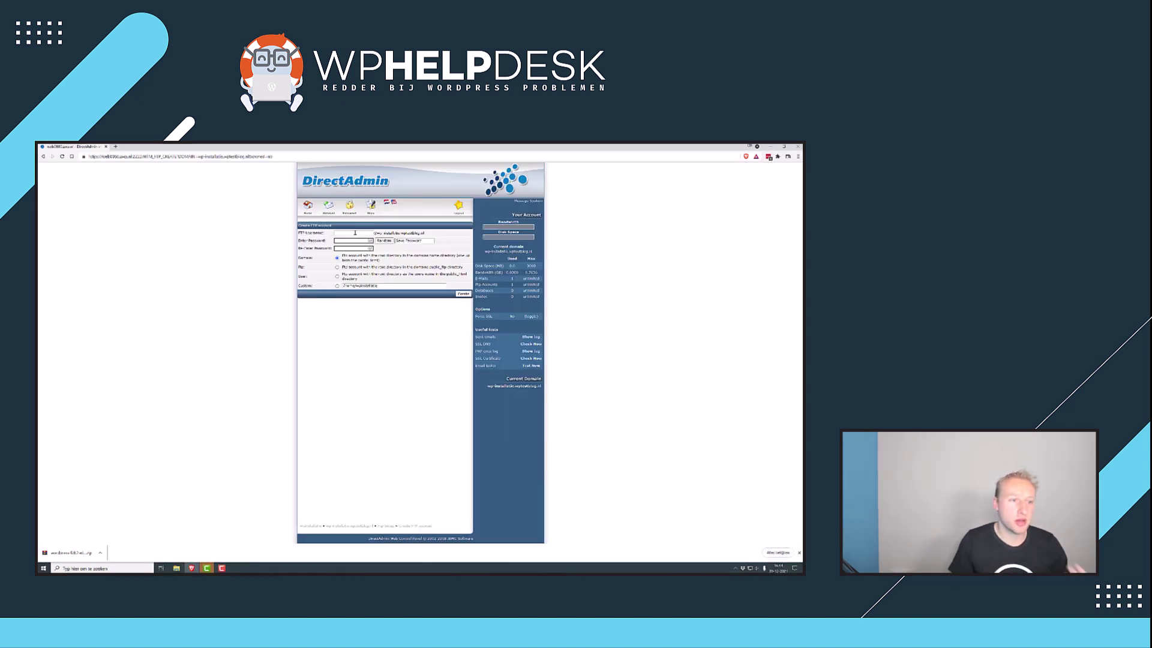
left_click(355, 232)
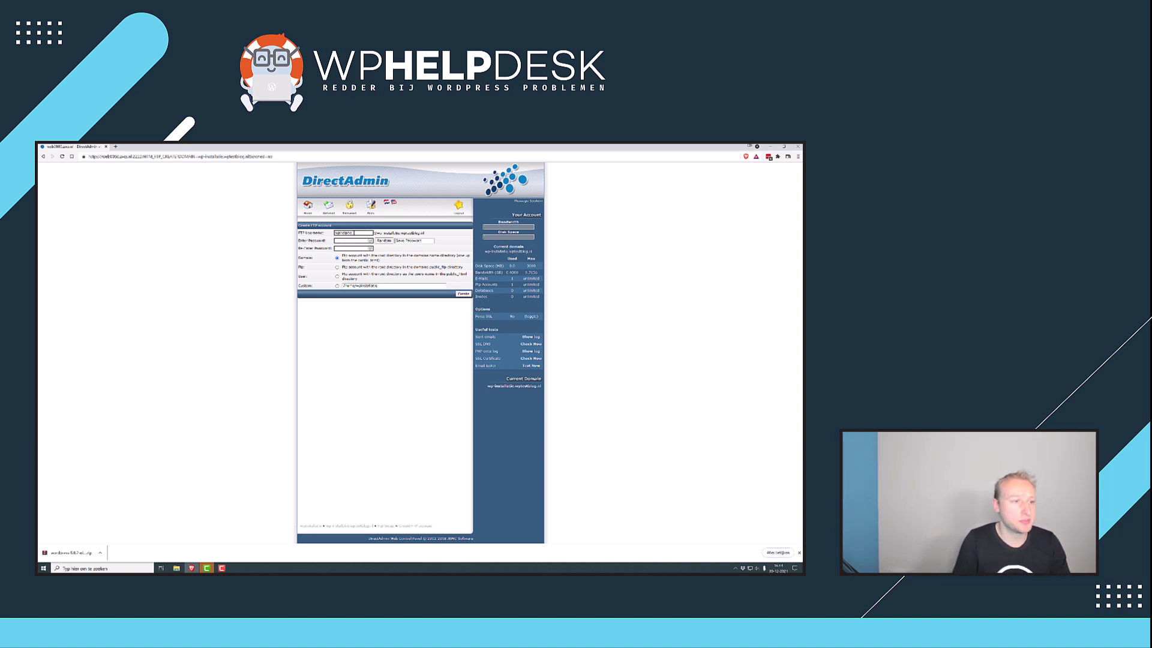
left_click(383, 240)
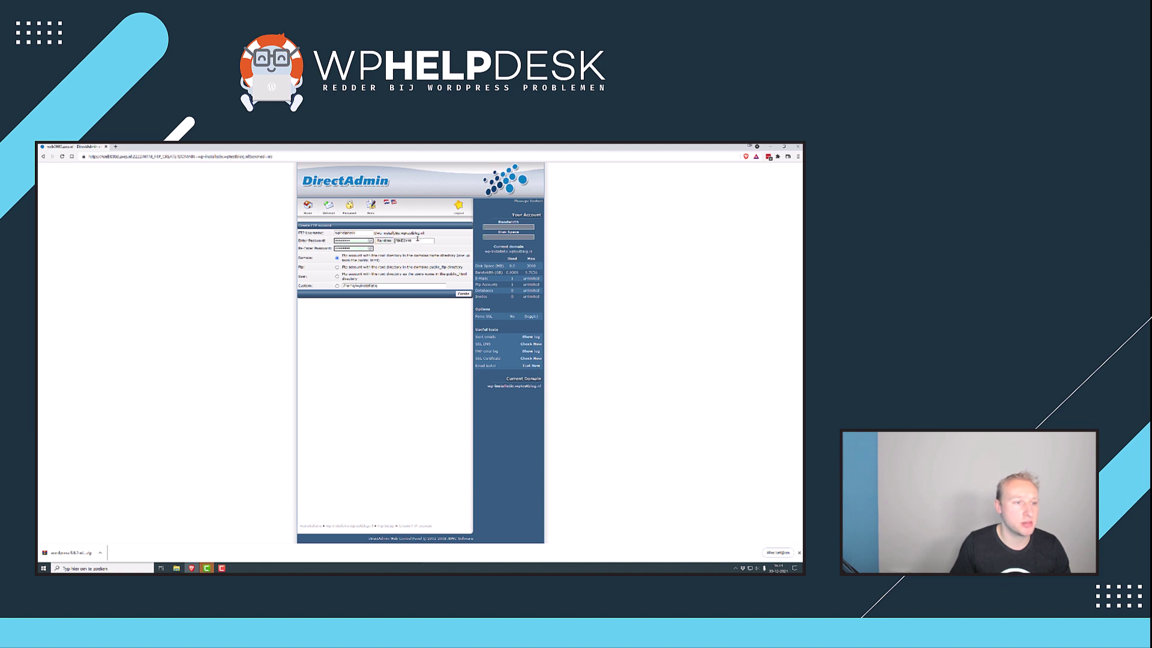
- Copy the generated FTP password, create the account and decline the password manager's offer to update the saved login
double_click(412, 240)
right_click(402, 239)
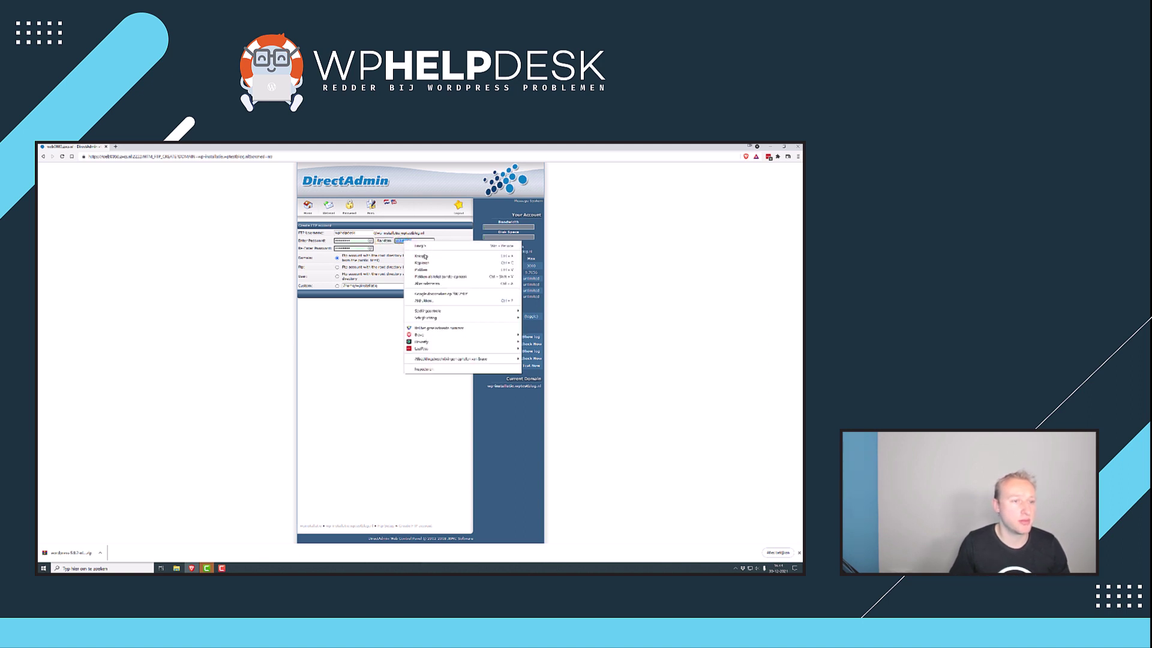
left_click(425, 261)
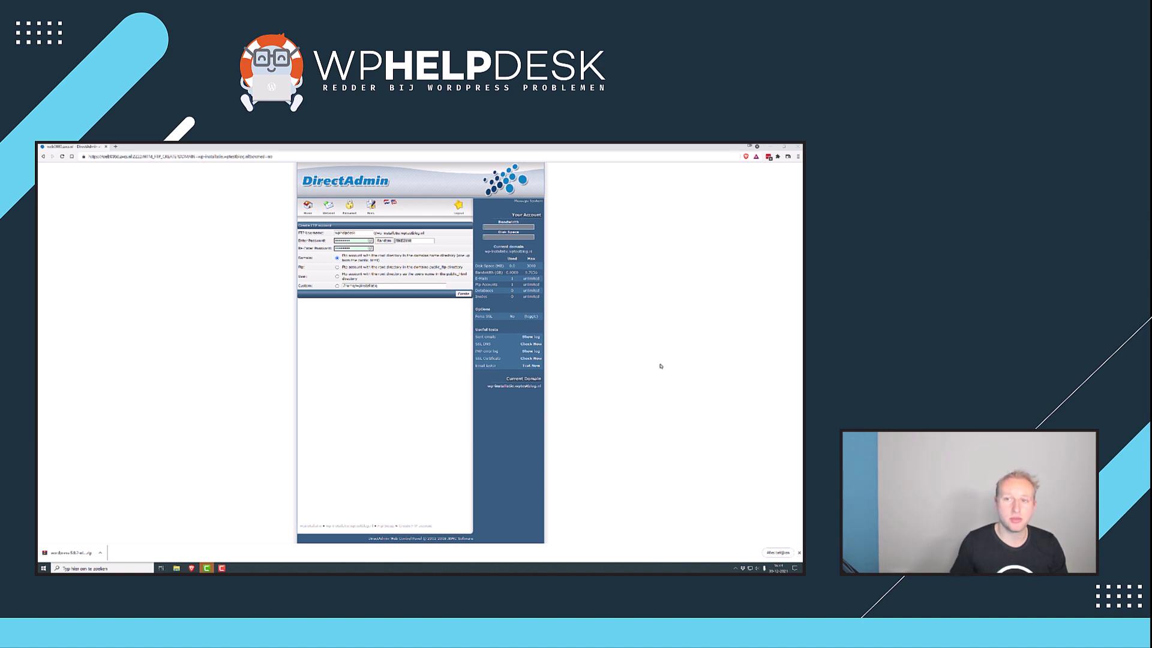
left_click(463, 294)
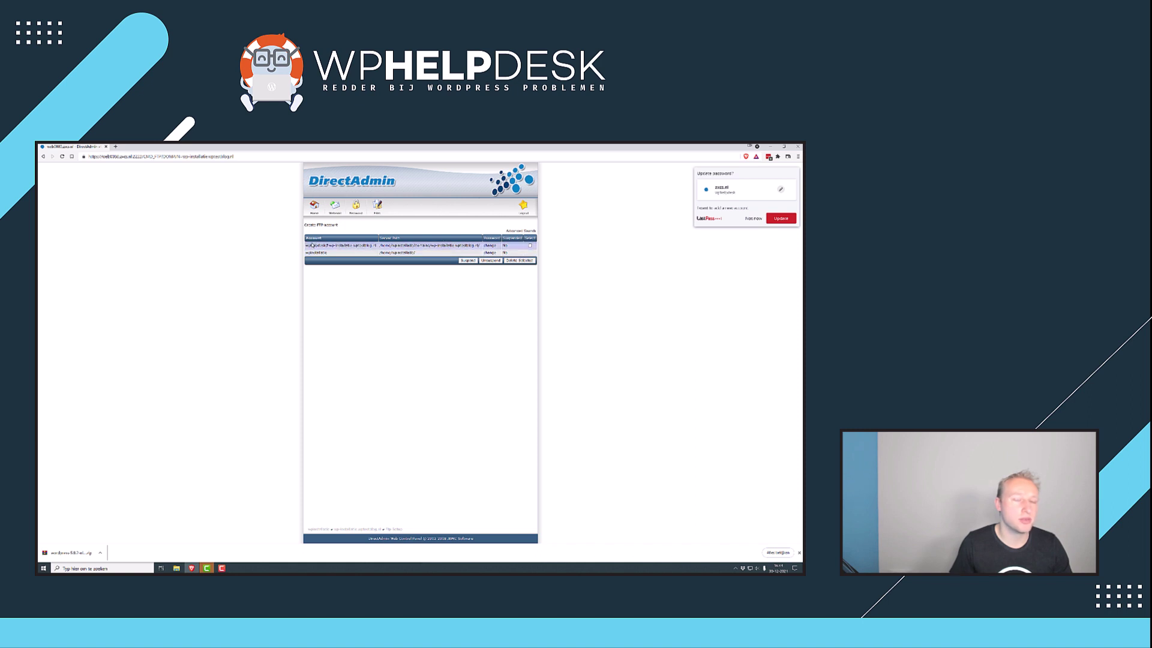
left_click(754, 218)
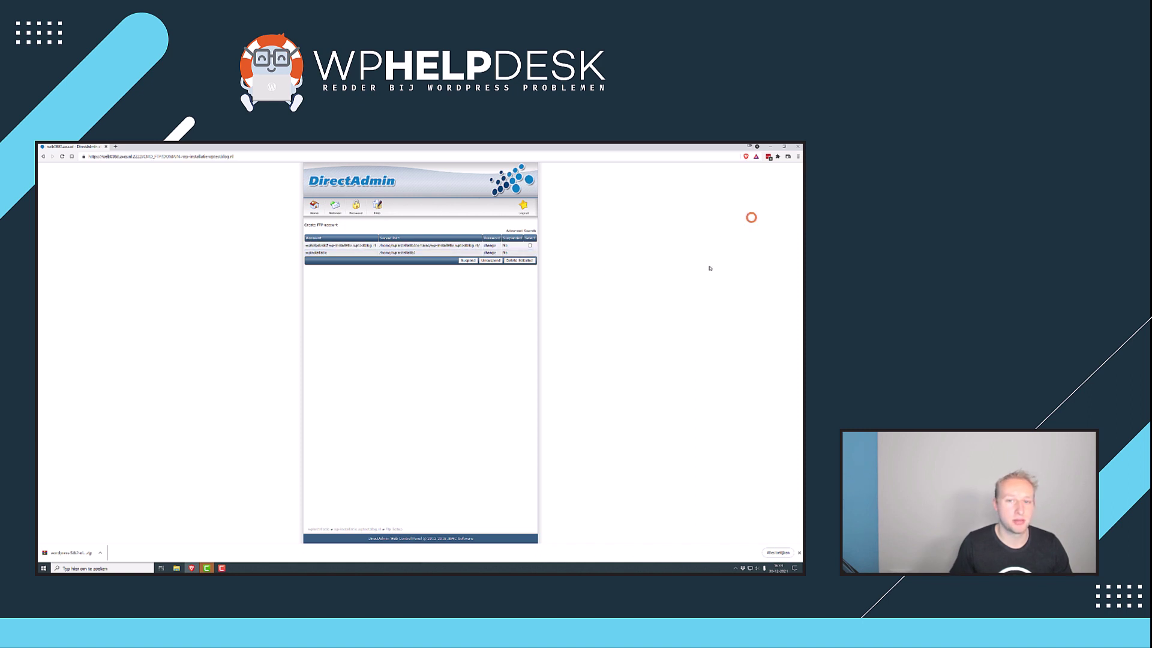
- Create a new MySQL database in MySQL Management with a database name, a username and a randomly generated password
left_click(312, 210)
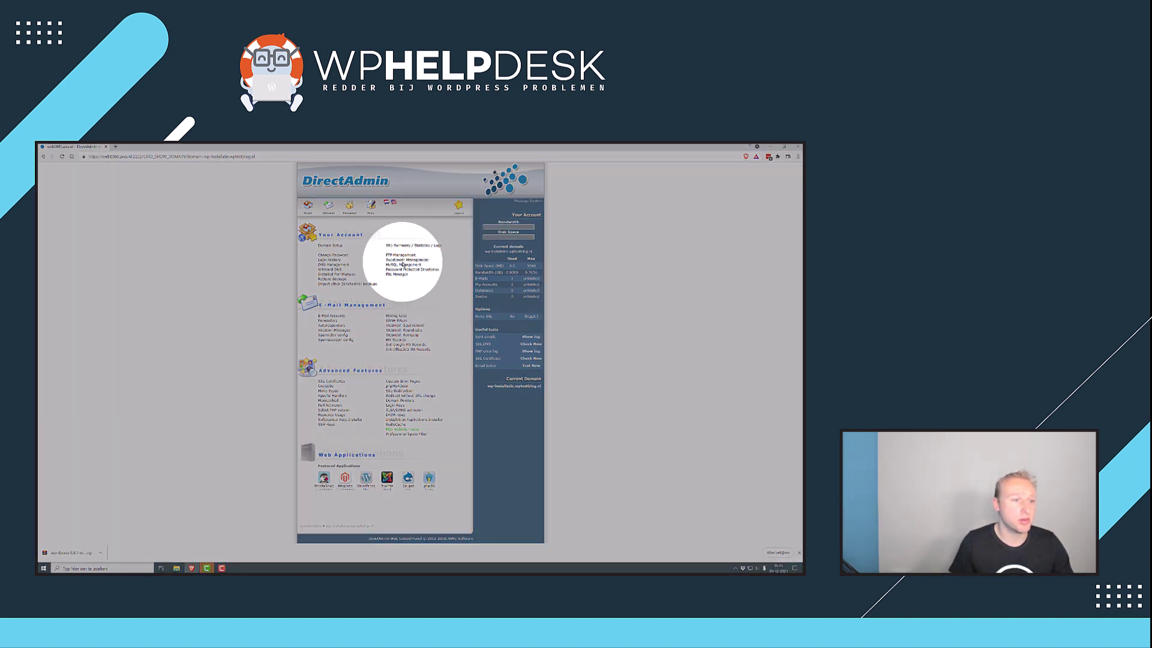
left_click(397, 265)
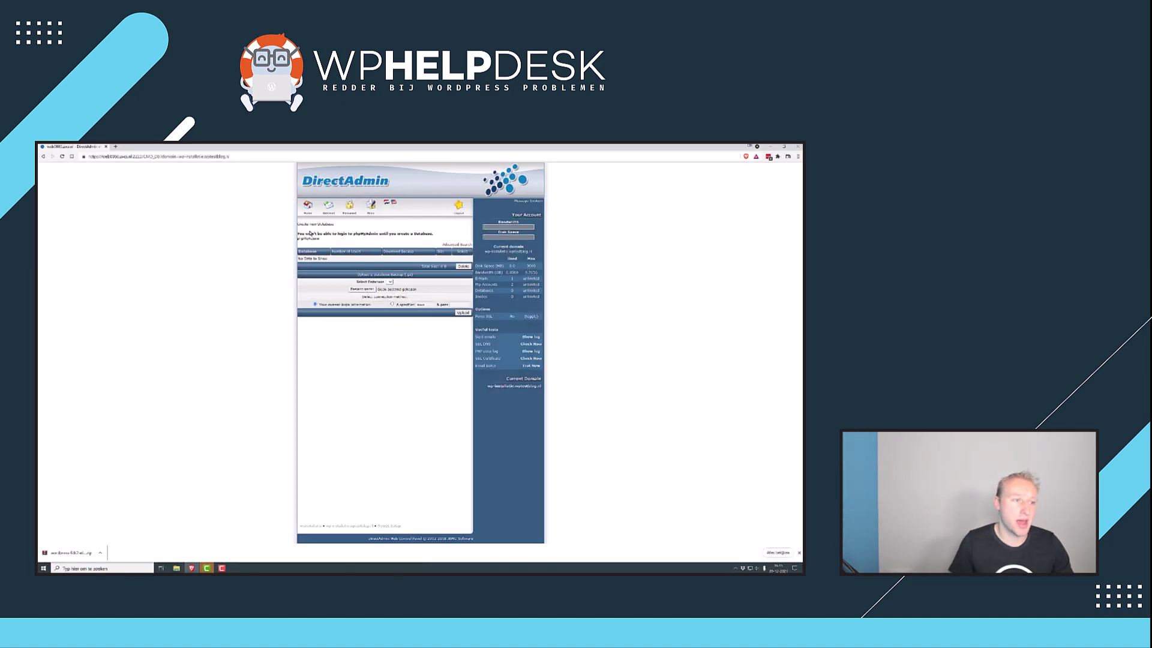
left_click(312, 224)
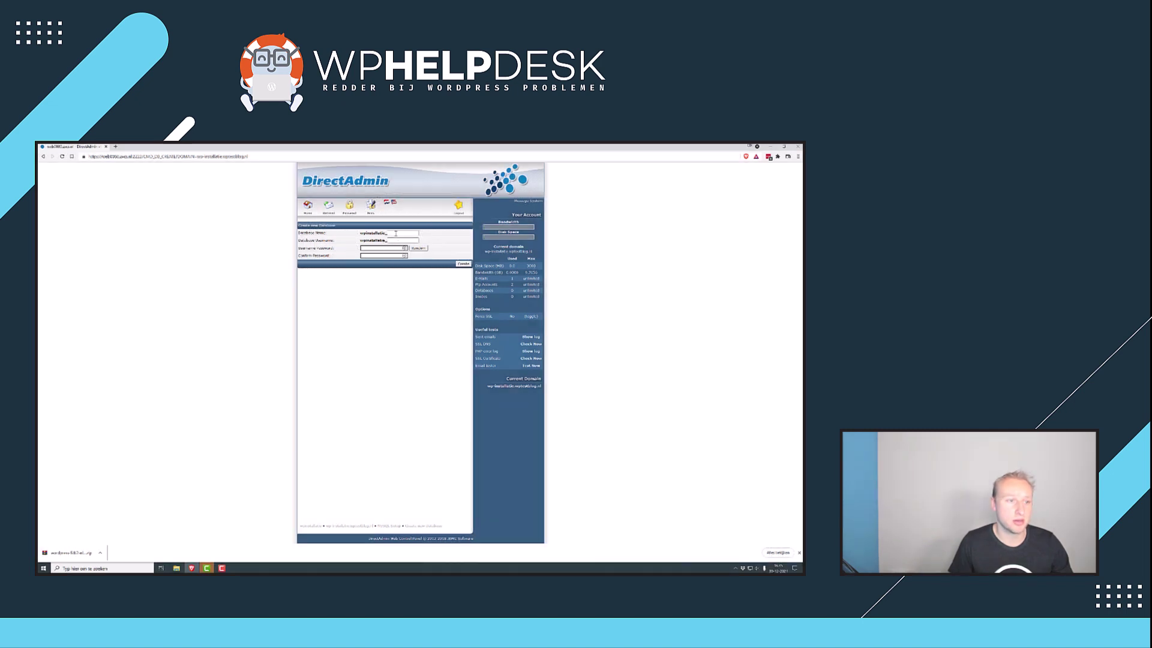
left_click(396, 234)
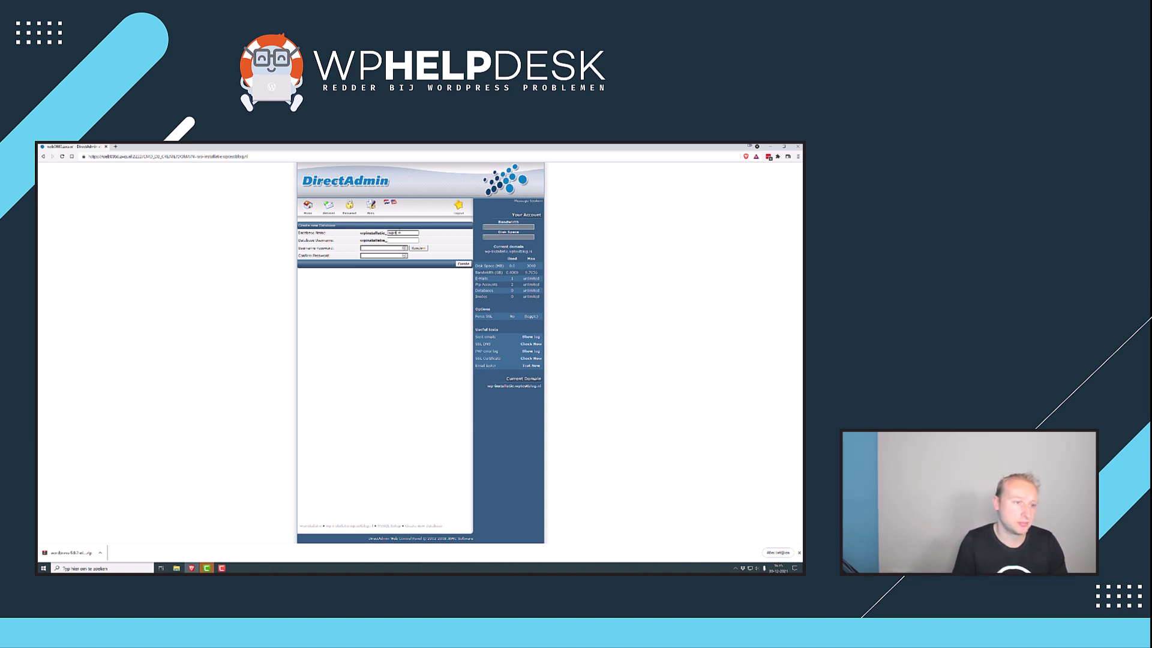
left_click(389, 240)
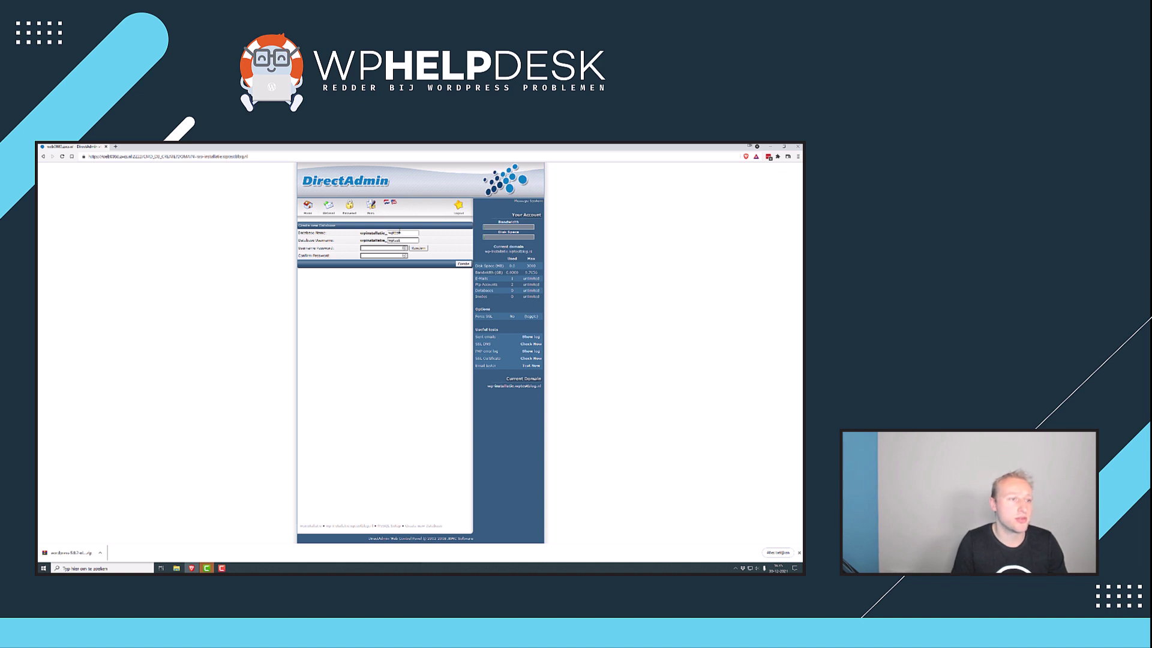
key("Tab")
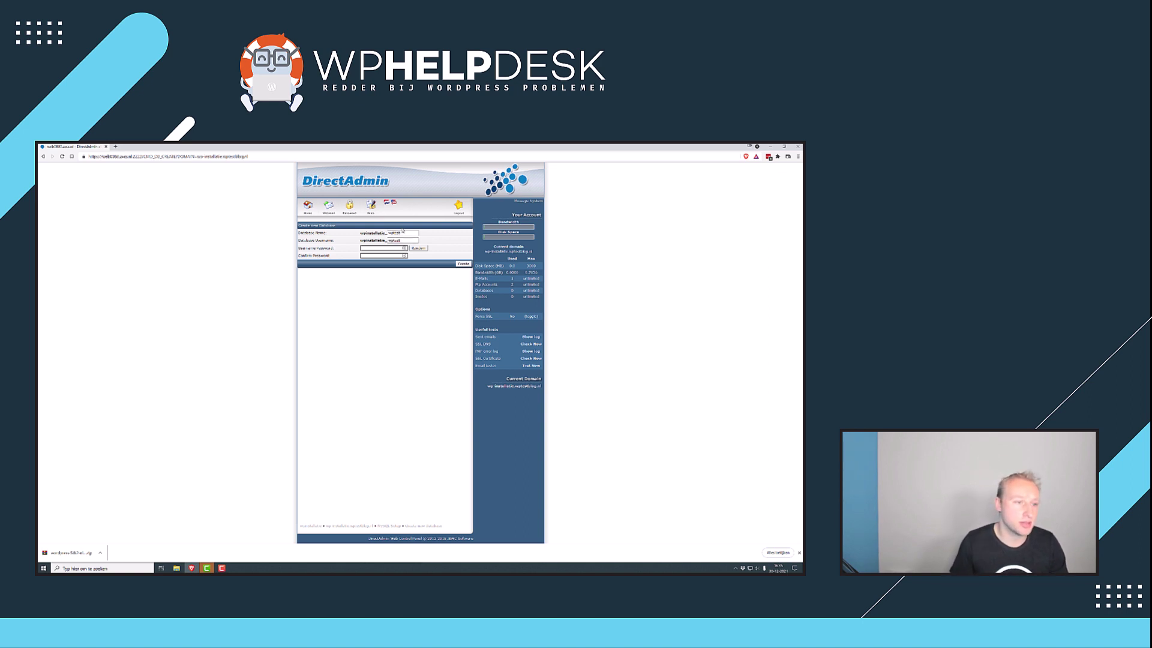
left_click(418, 248)
left_click(463, 263)
- Copy the new database's name, host, username and password from the details page for safekeeping
left_click_drag(419, 292, 308, 274)
key("alt+Tab")
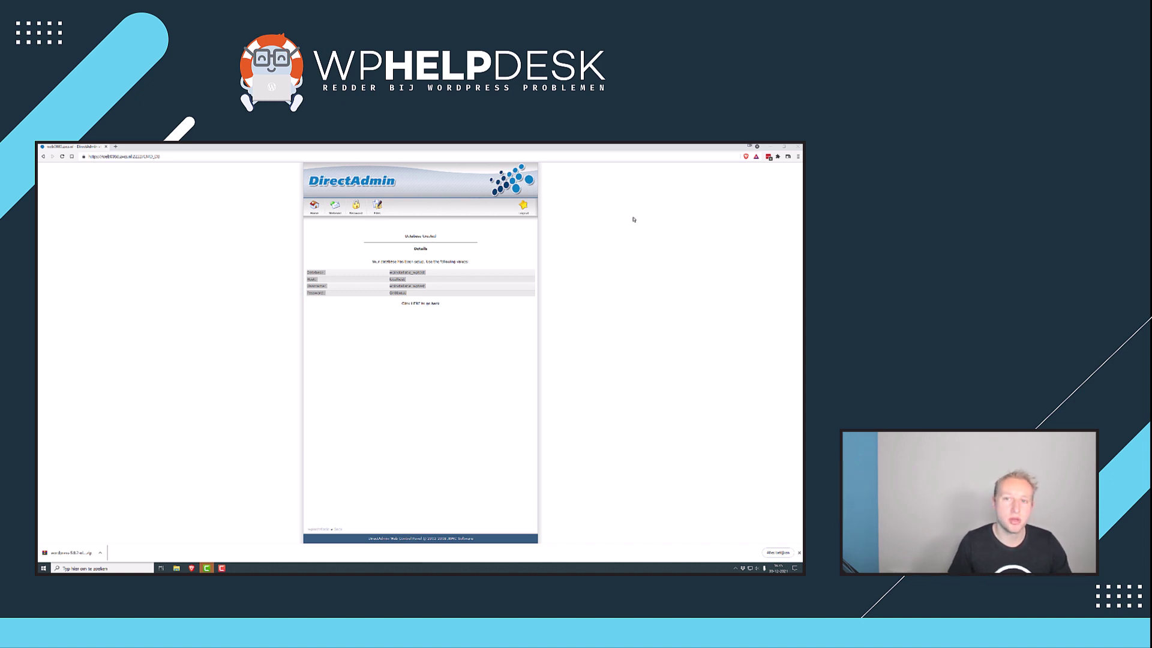
left_click(635, 253)
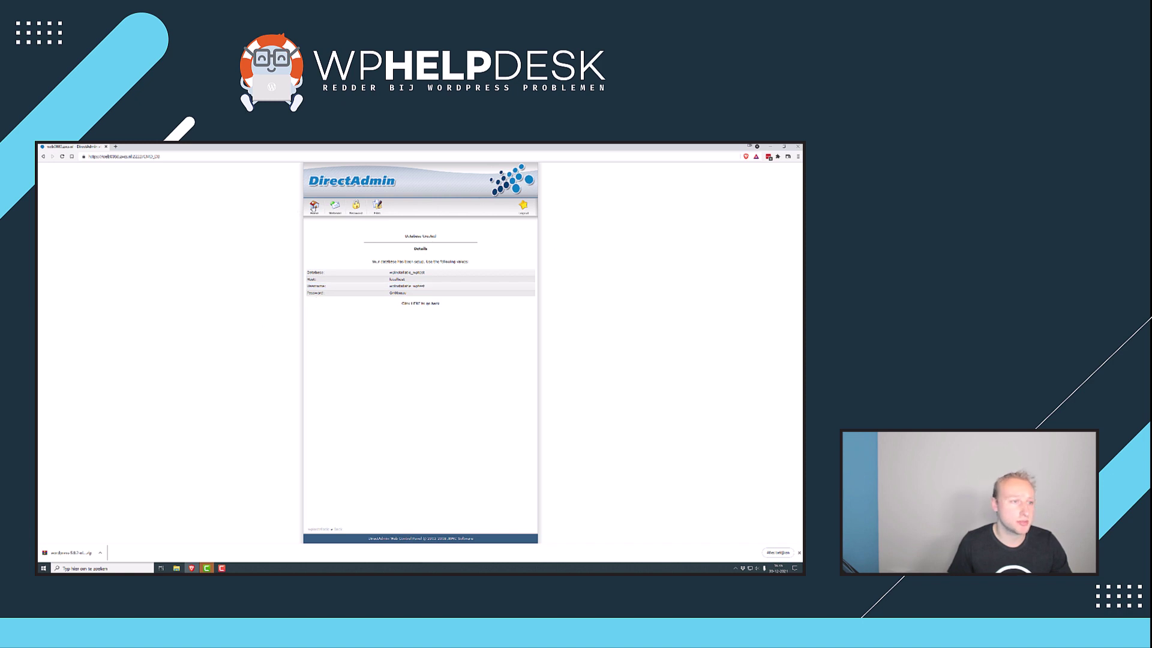
- Request a Let's Encrypt SSL certificate for the domain from the DirectAdmin home page
left_click(314, 205)
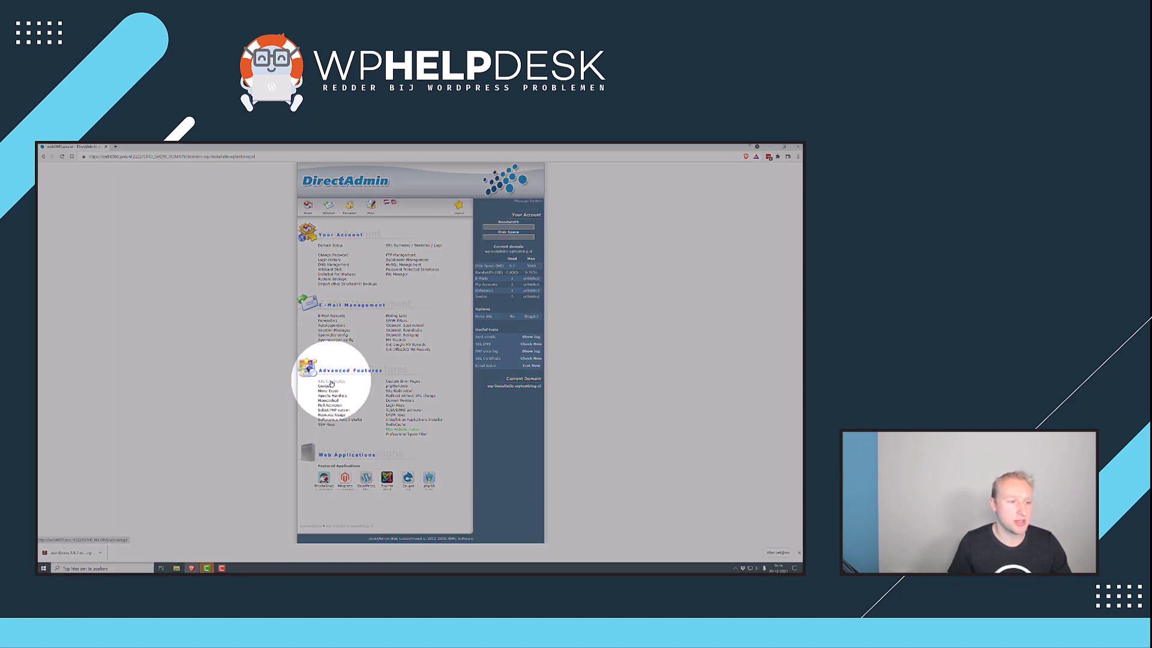
left_click(331, 382)
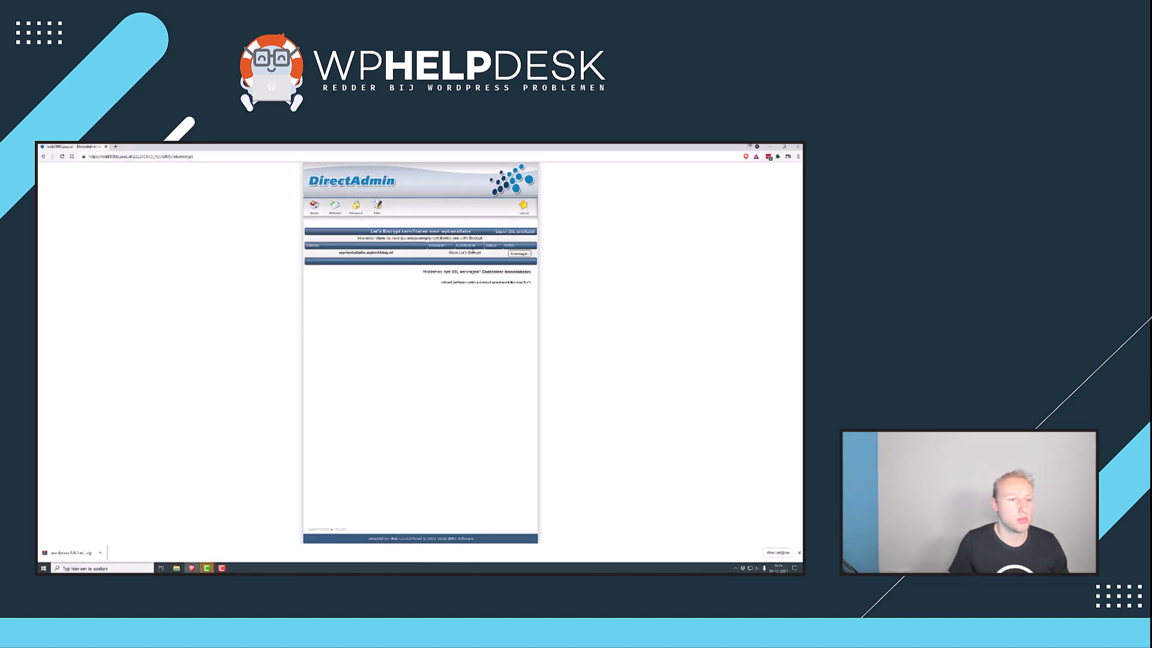
left_click(514, 253)
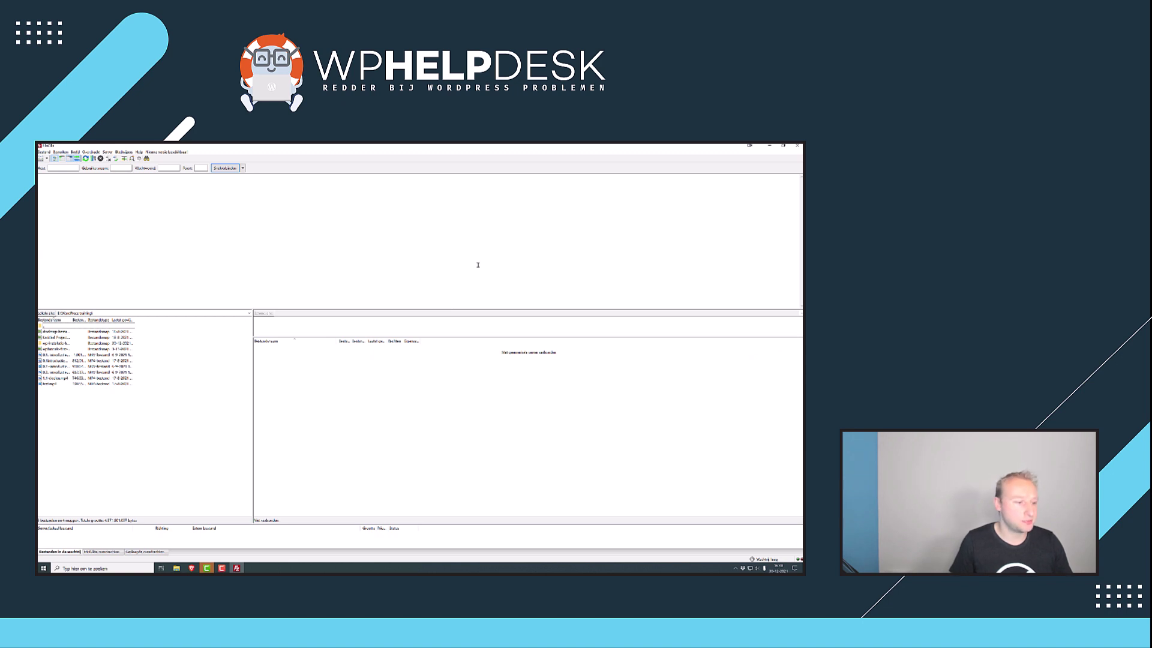
- Widen the local file pane and open the wordpress folder inside the extracted WordPress download
left_click_drag(252, 323, 321, 327)
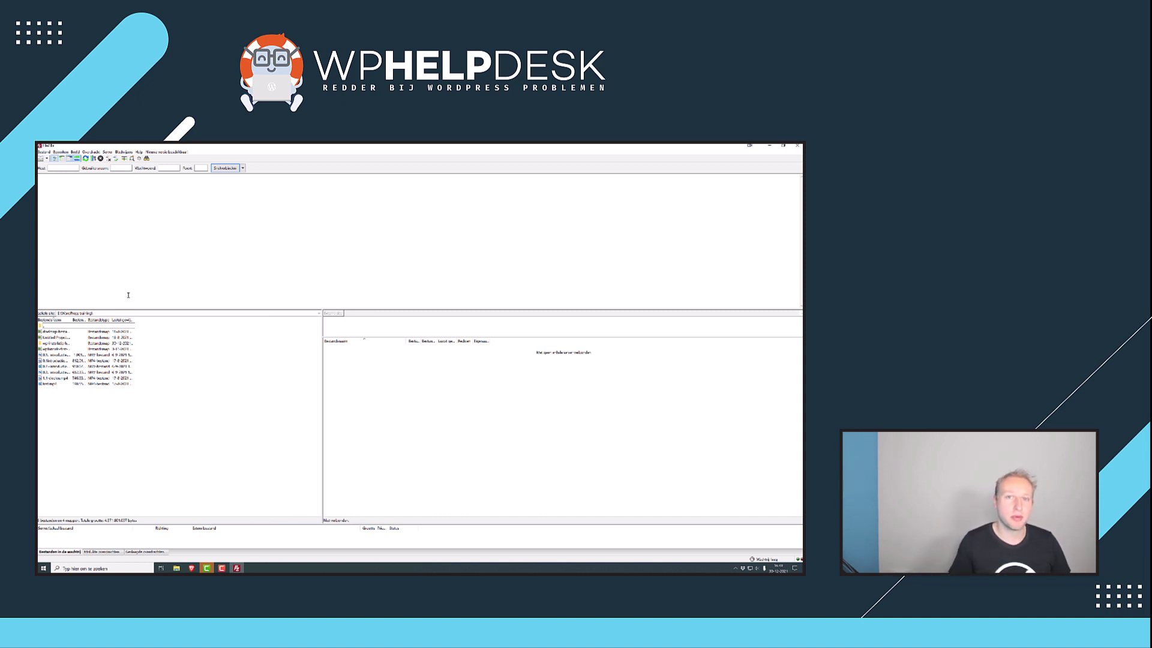
left_click(48, 343)
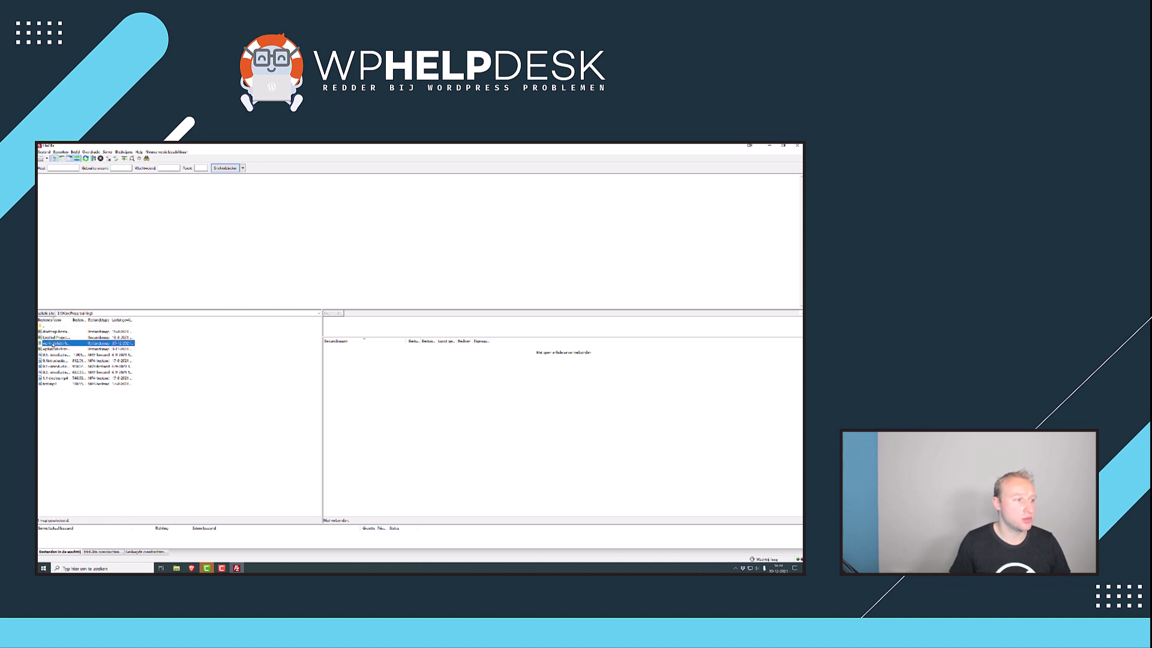
double_click(51, 343)
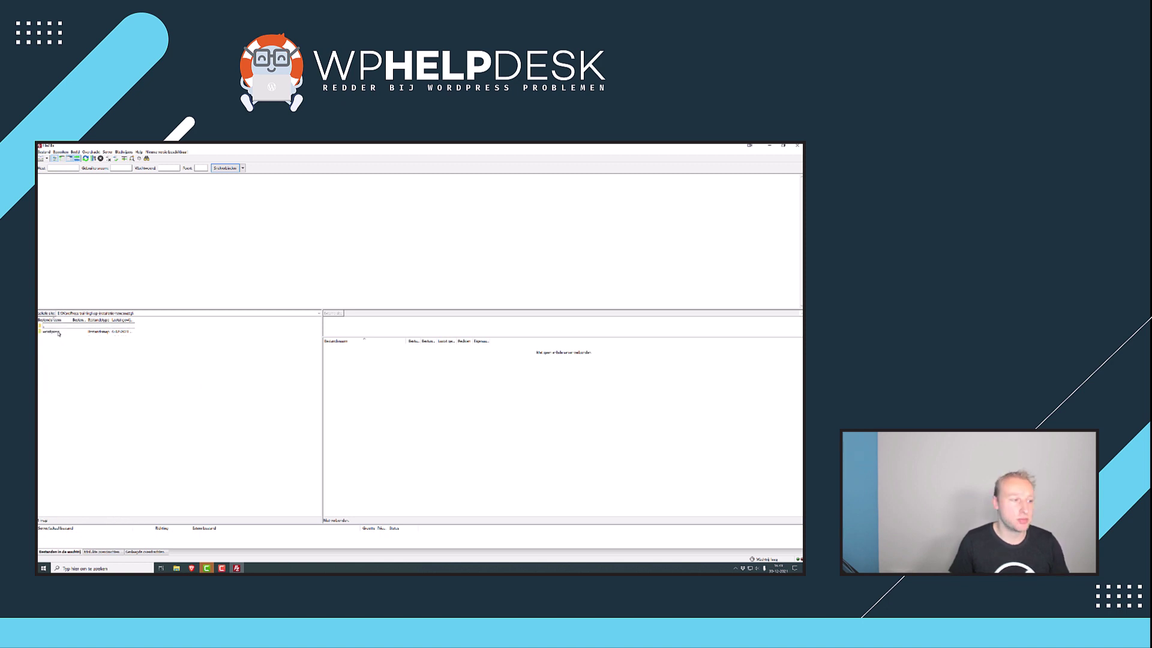
double_click(58, 333)
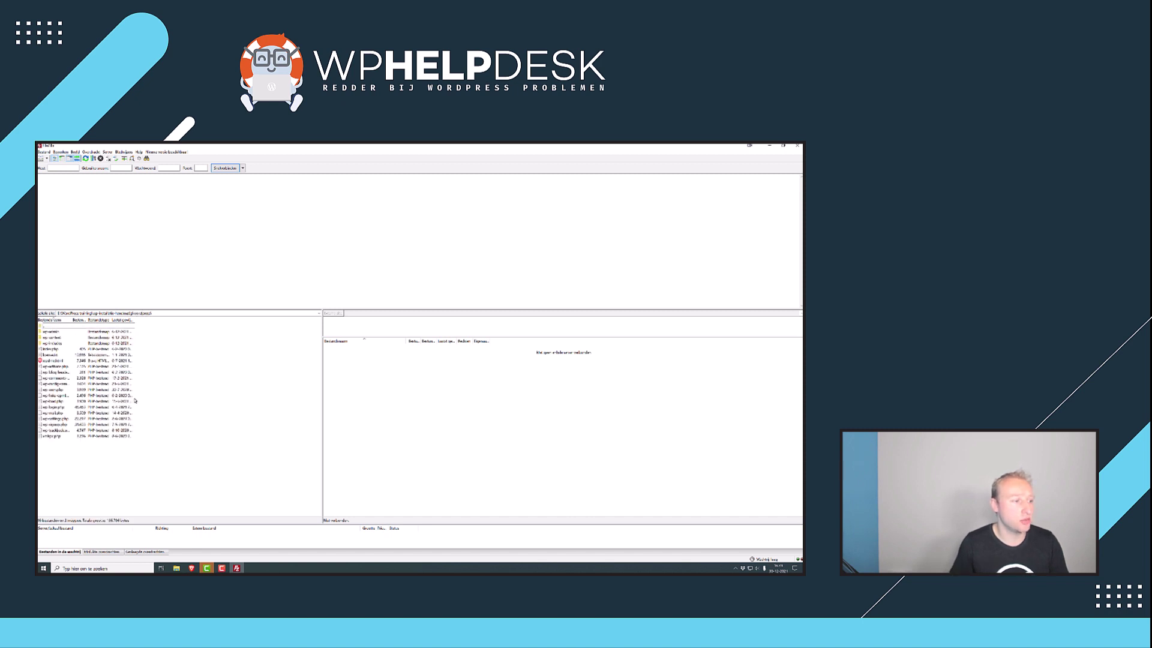
- Connect to the FTP server by pasting the host, password and username, leaving the port blank, and accept the server's certificate
left_click(53, 167)
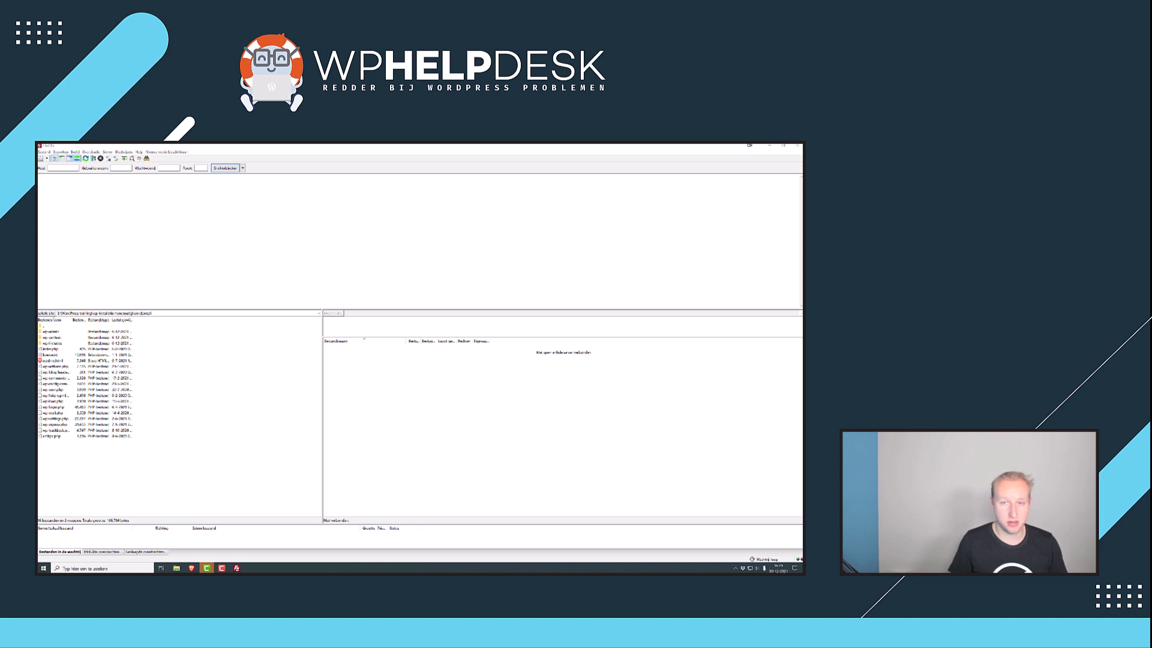
right_click(76, 168)
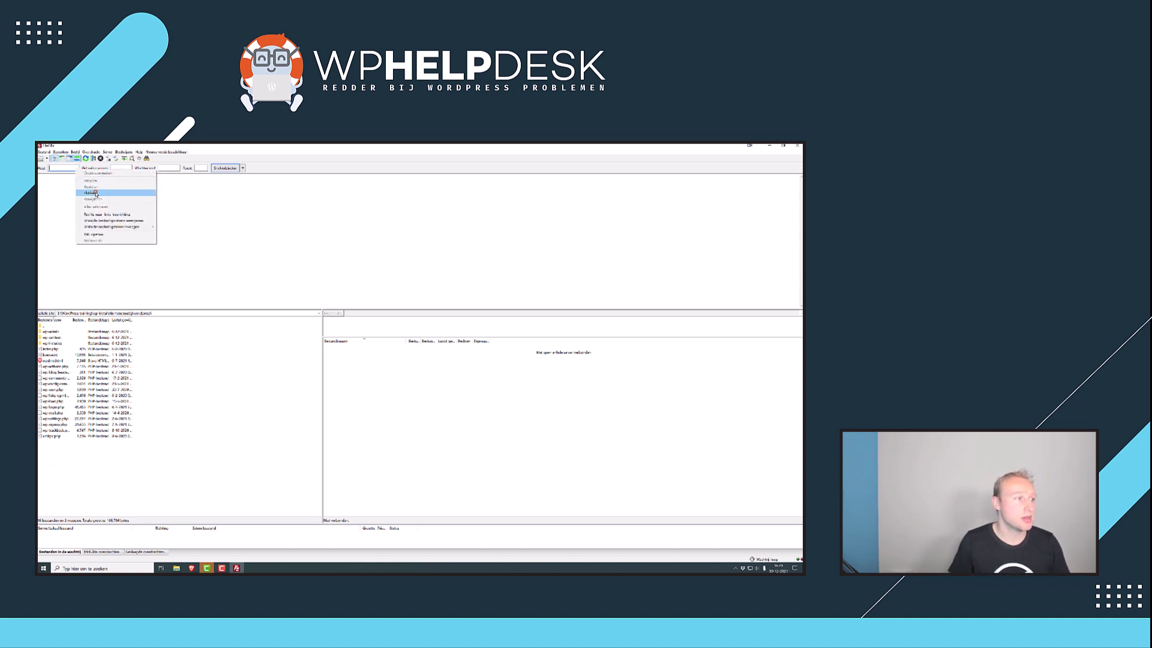
left_click(96, 193)
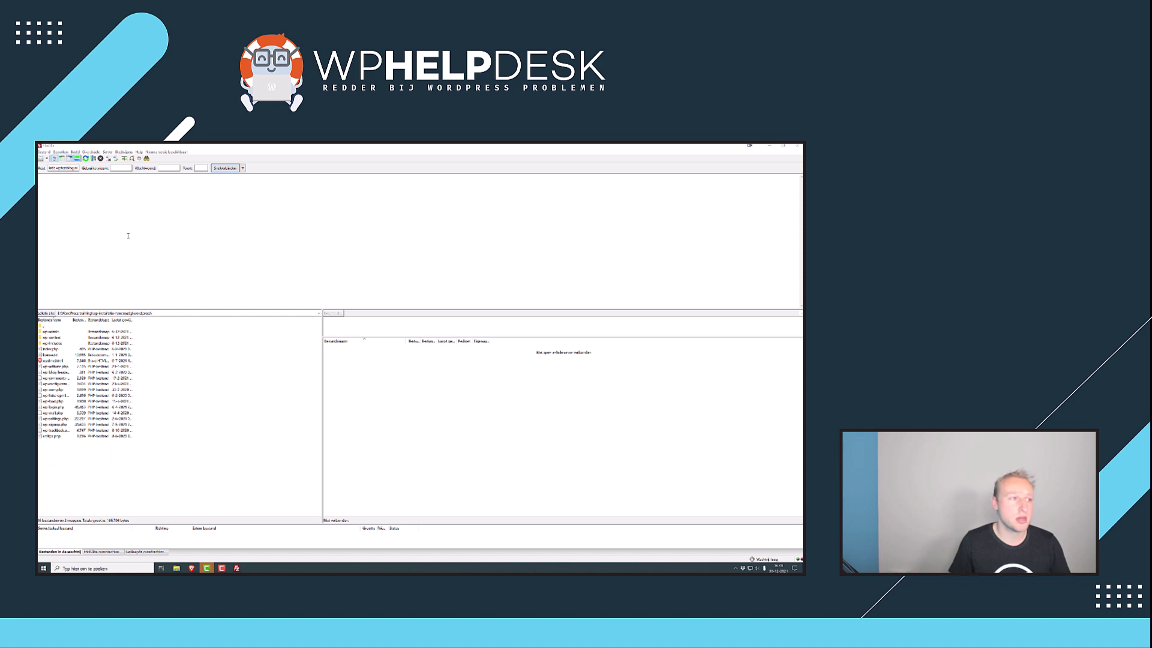
right_click(167, 168)
left_click(187, 194)
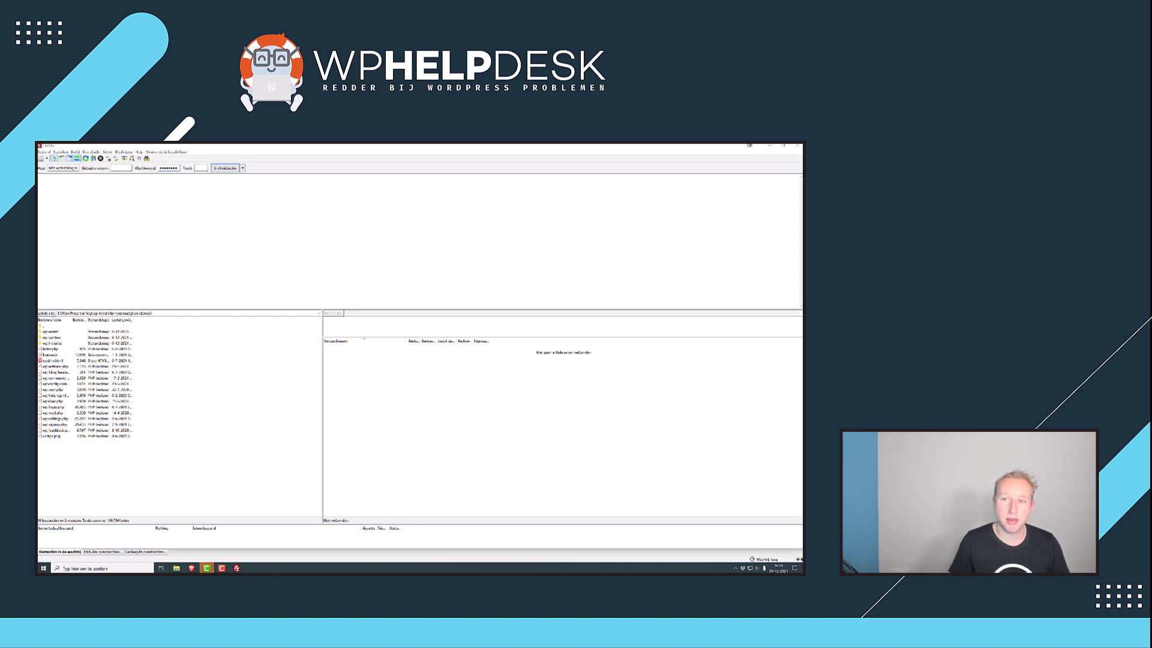
right_click(123, 169)
left_click(142, 193)
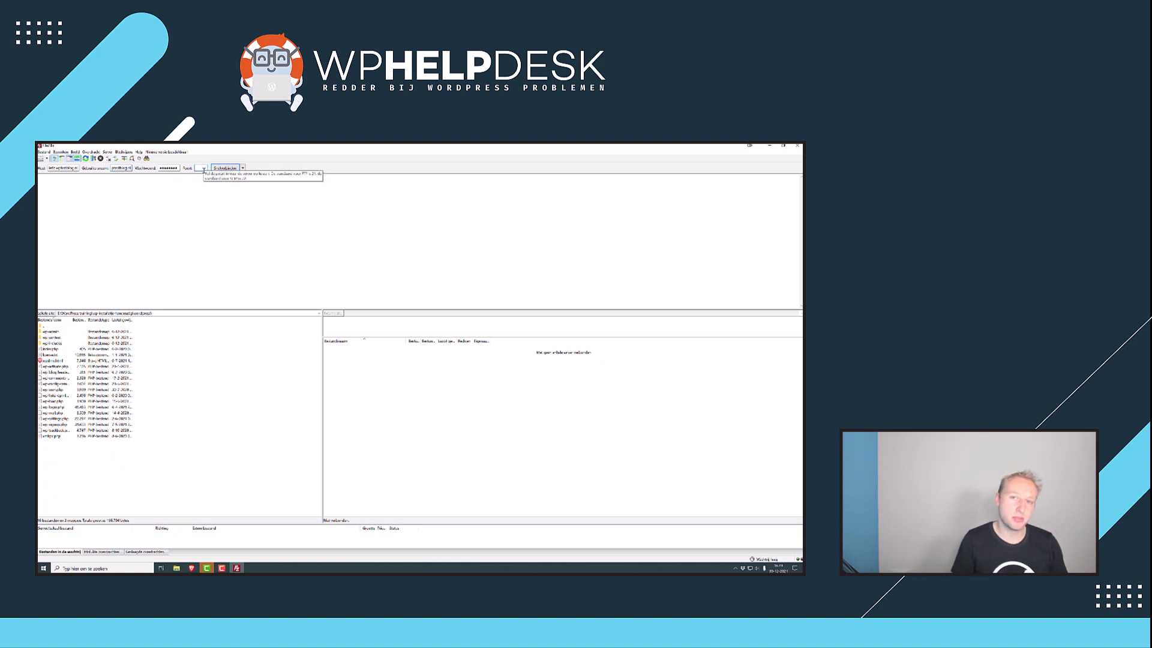
left_click(224, 168)
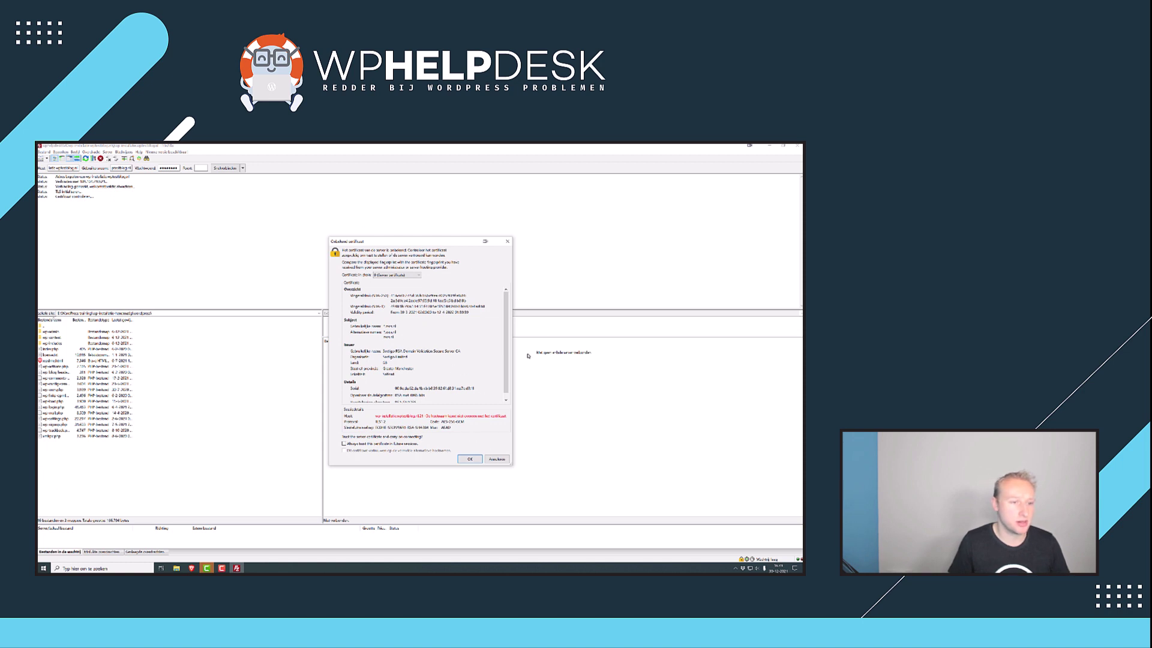
left_click(471, 459)
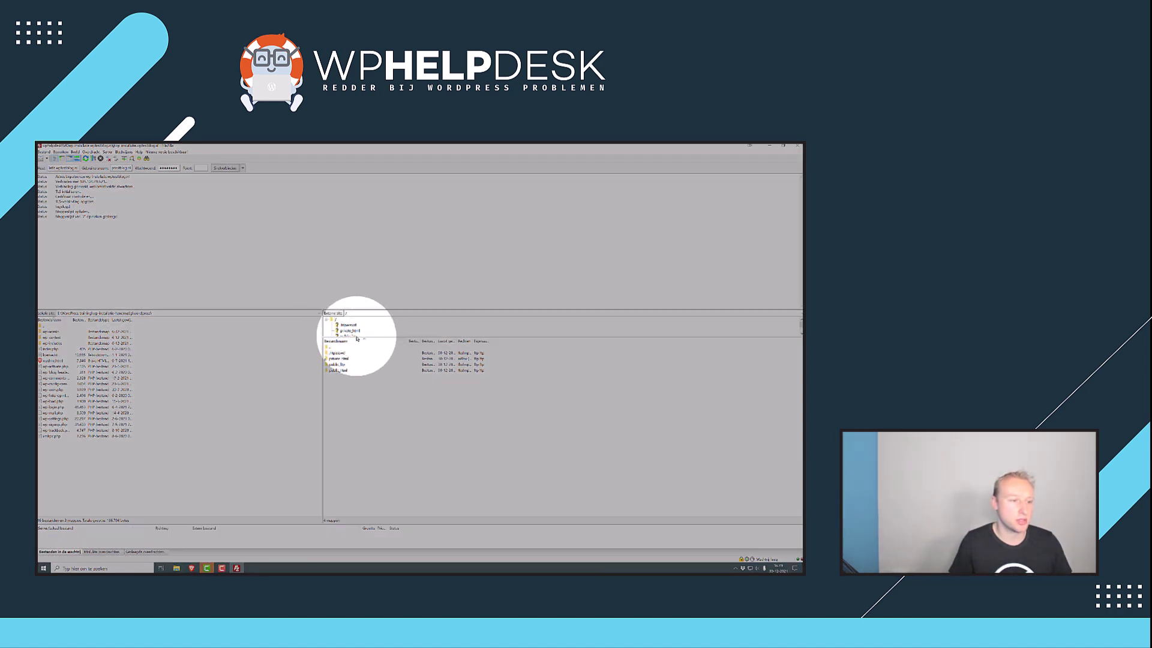
- Enlarge the remote directory tree and open the public_html folder on the server
left_click_drag(355, 338, 360, 363)
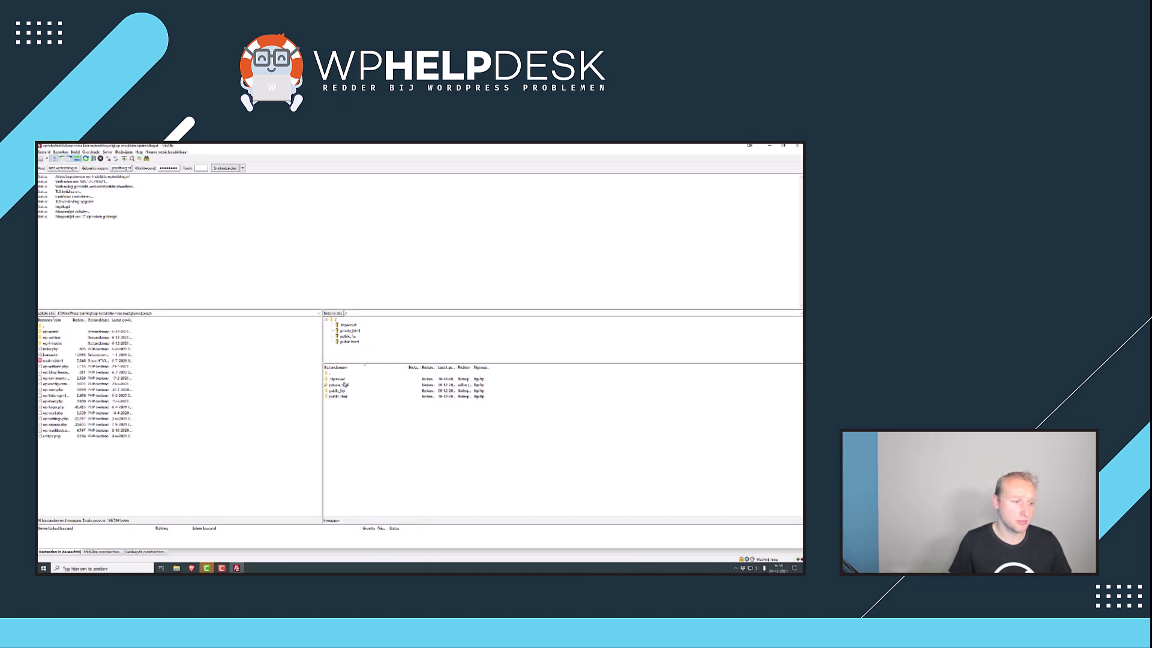
left_click(339, 398)
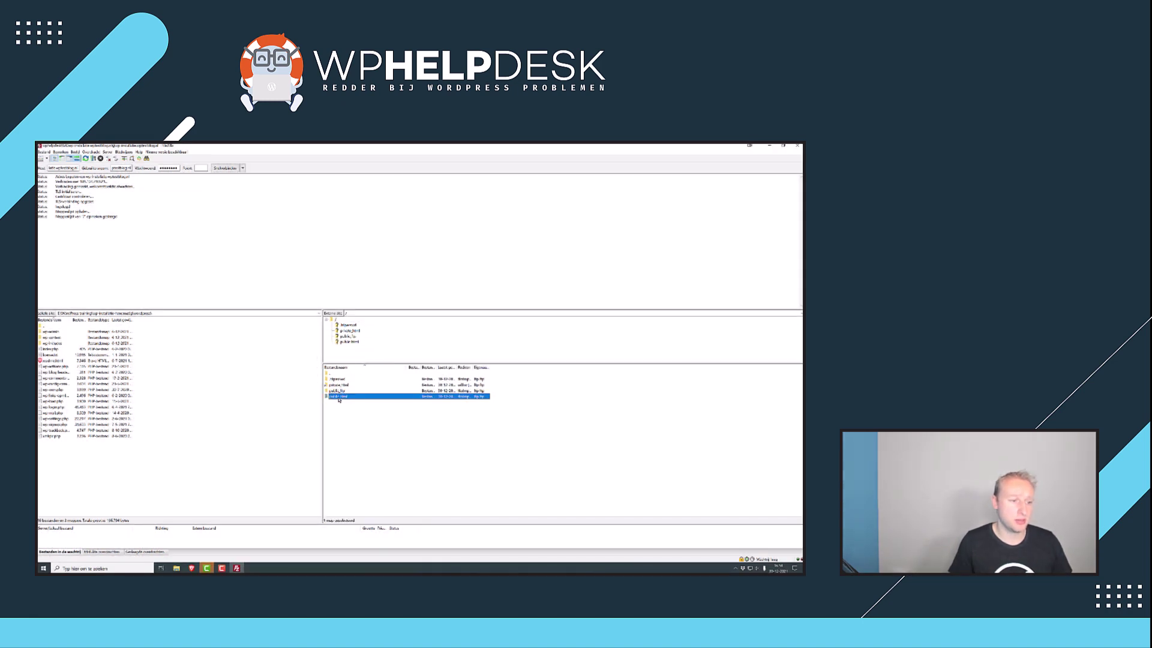
left_click(352, 397)
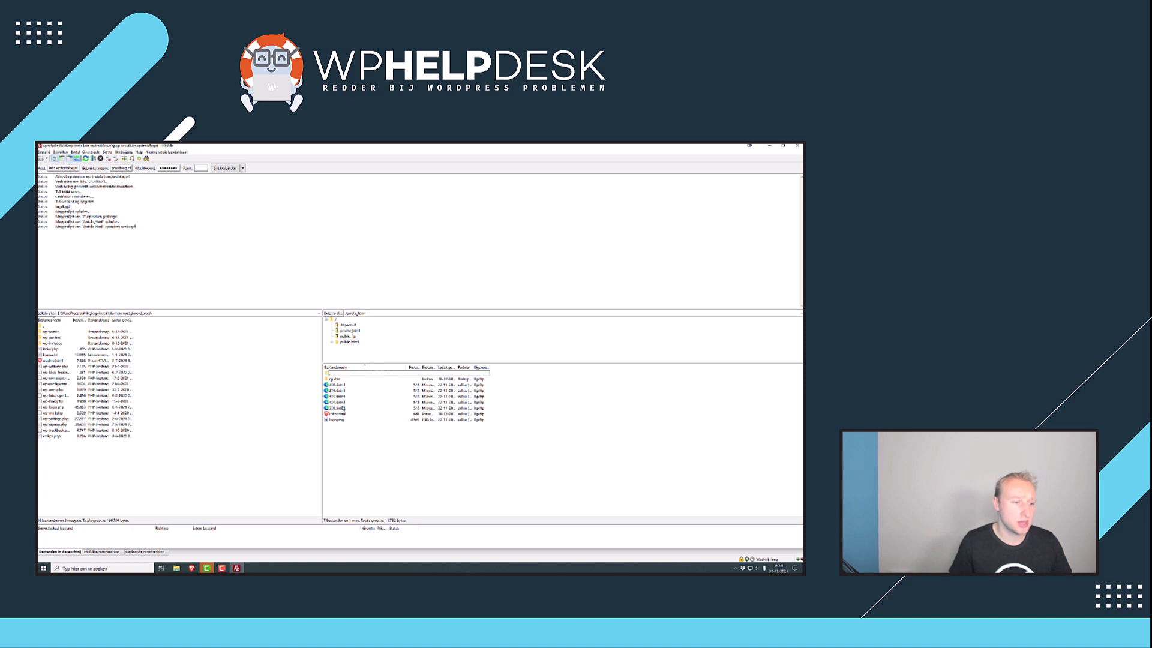
- Switch to the browser, show the domain's welcome page and arrange the browser and FileZilla side by side
mouse_move(192, 568)
left_click(193, 539)
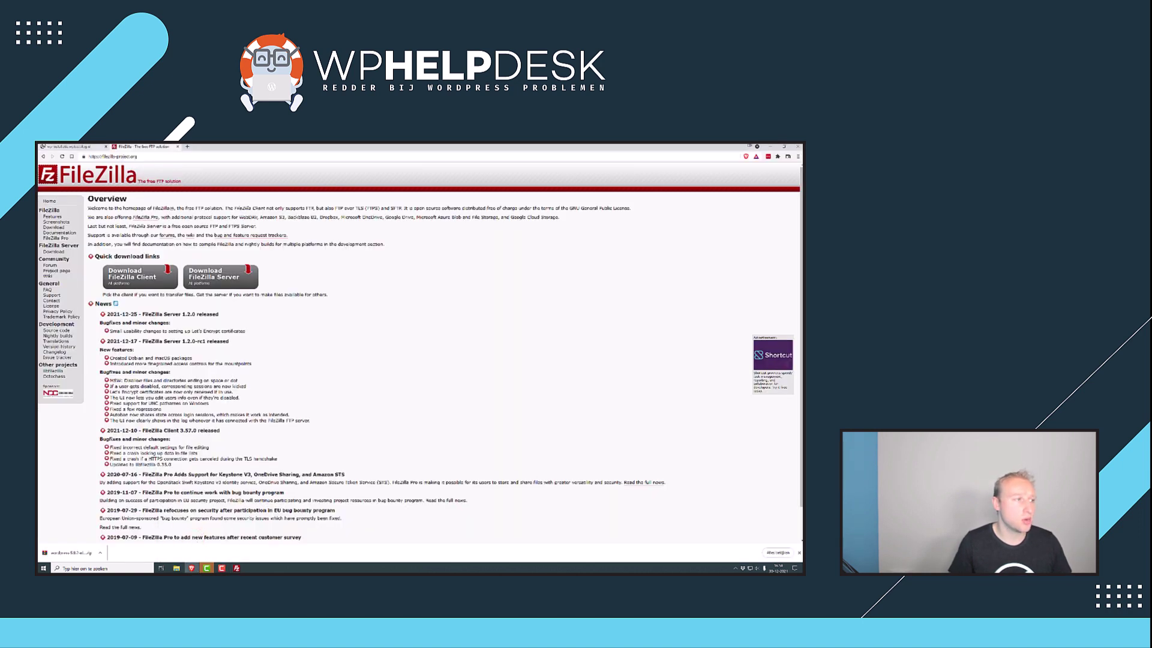
key("ctrl+shift+Tab")
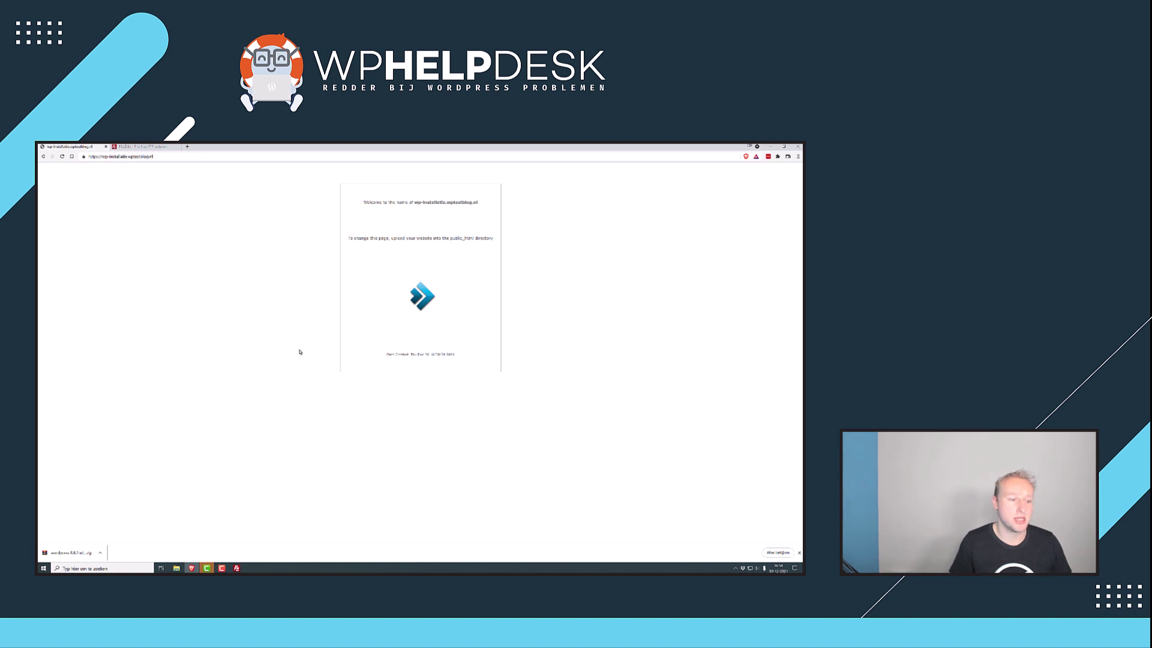
key("super+Left")
left_click(582, 411)
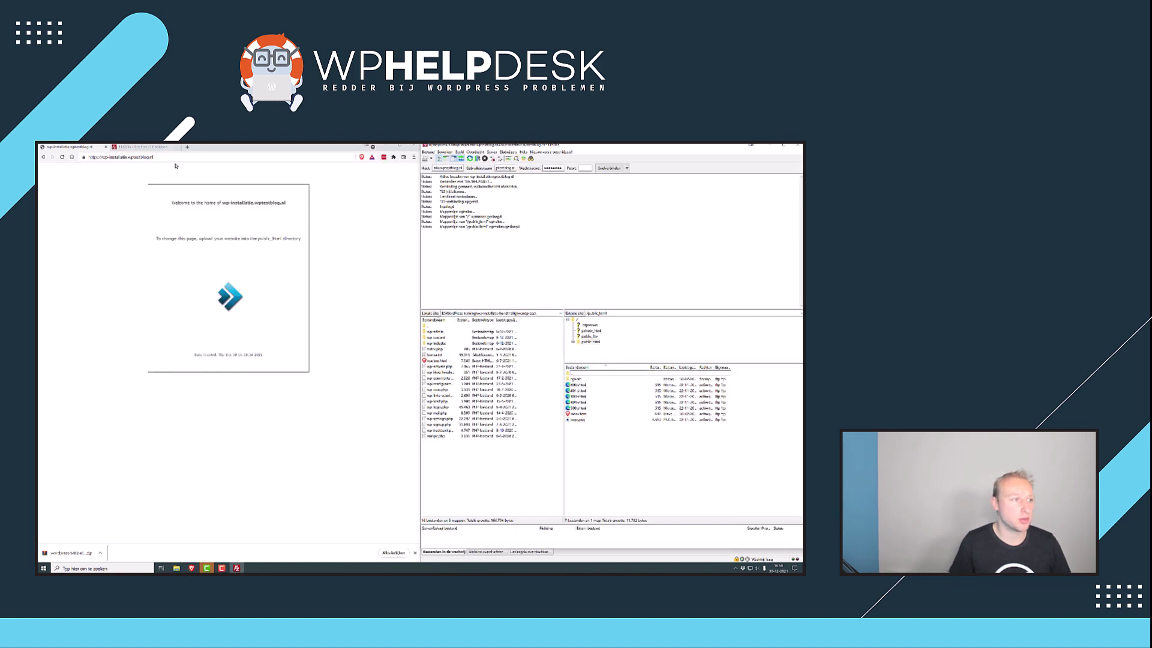
- Open /logo.png on the domain in the browser to view the server's logo file directly
left_click(186, 157)
left_click(193, 157)
type("/logo")
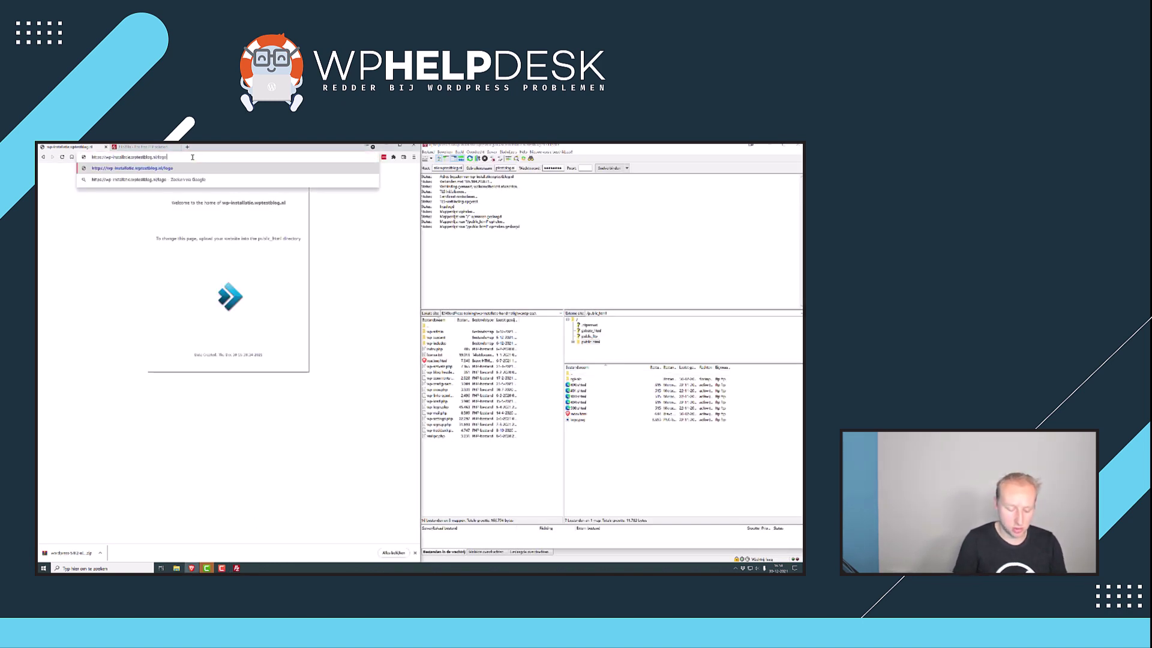
type(".png")
key("Return")
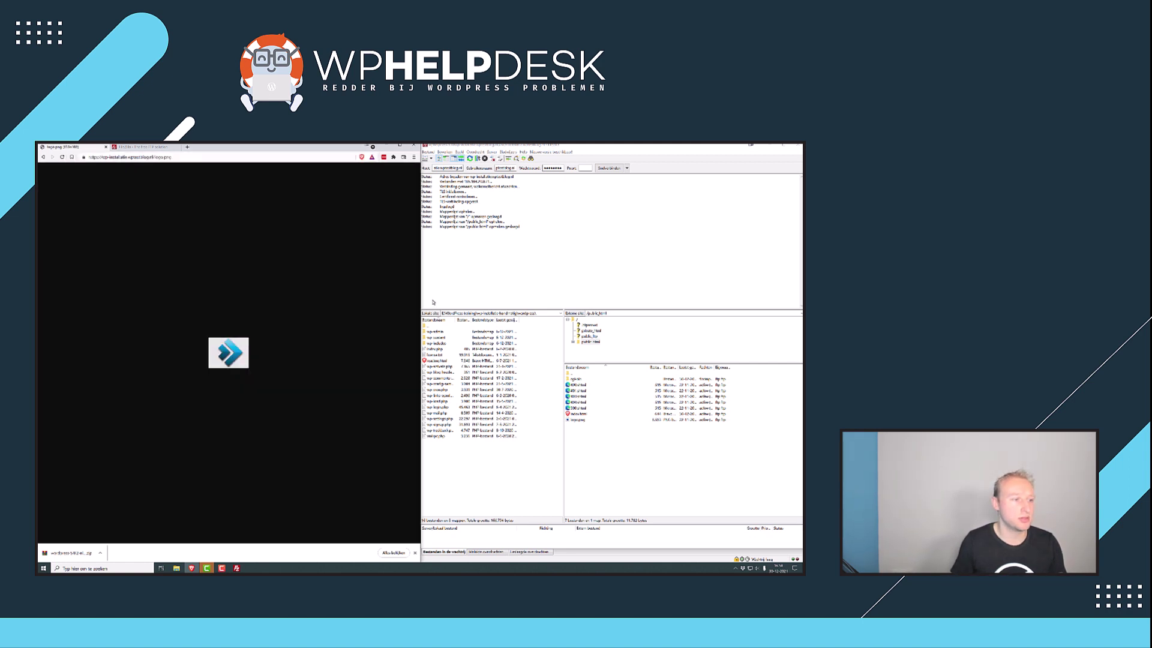
- Delete all default files and folders from the server's public_html, then go back to the domain's home page and reload it
left_click_drag(600, 441, 584, 379)
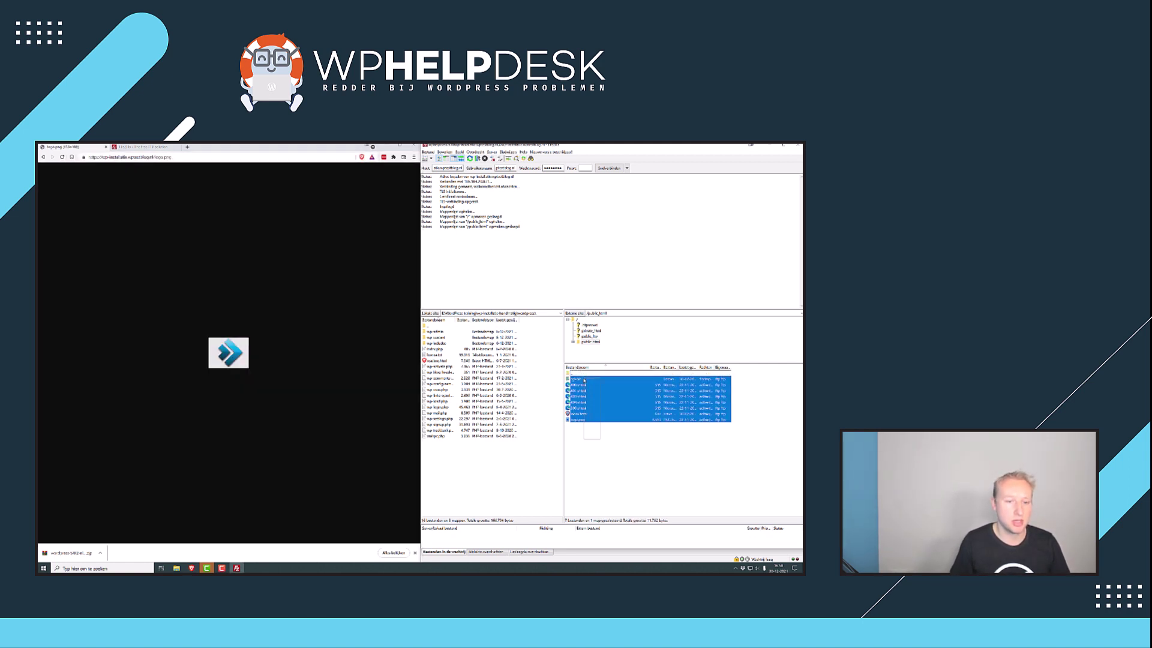
key("Delete")
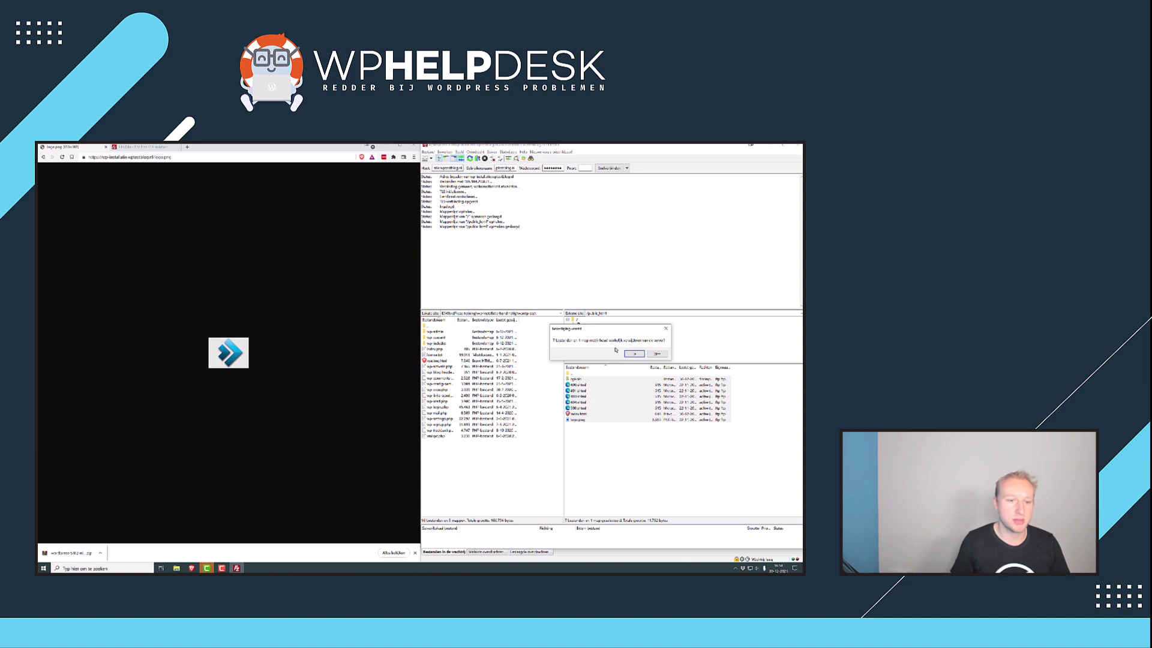
left_click(634, 354)
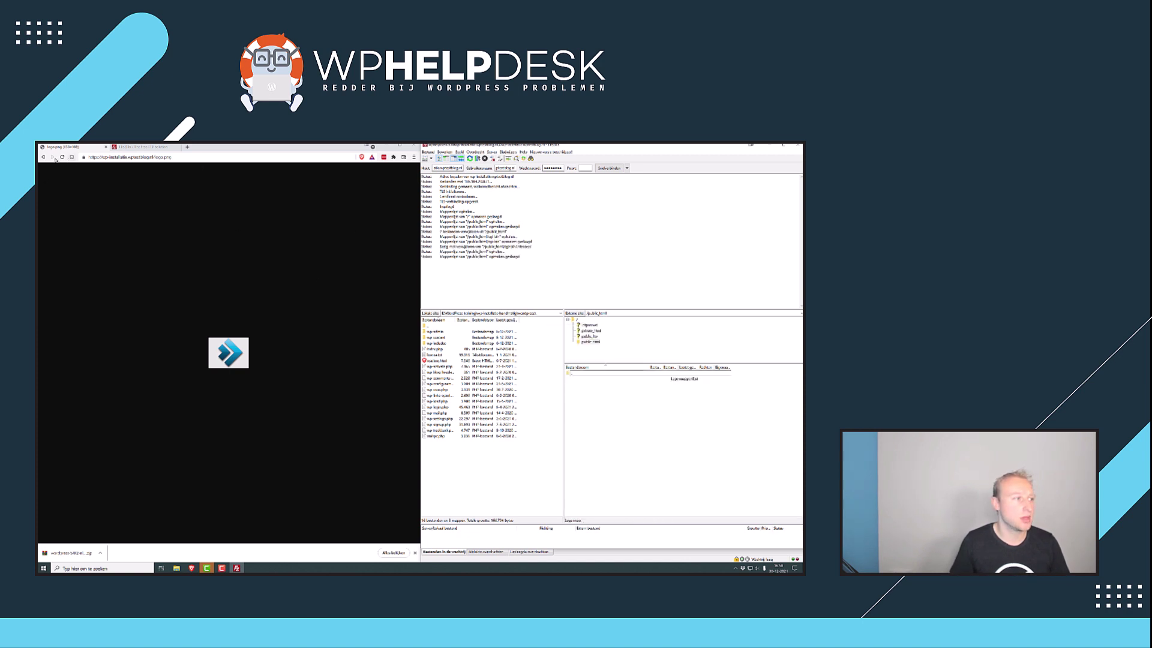
left_click(44, 157)
left_click(62, 157)
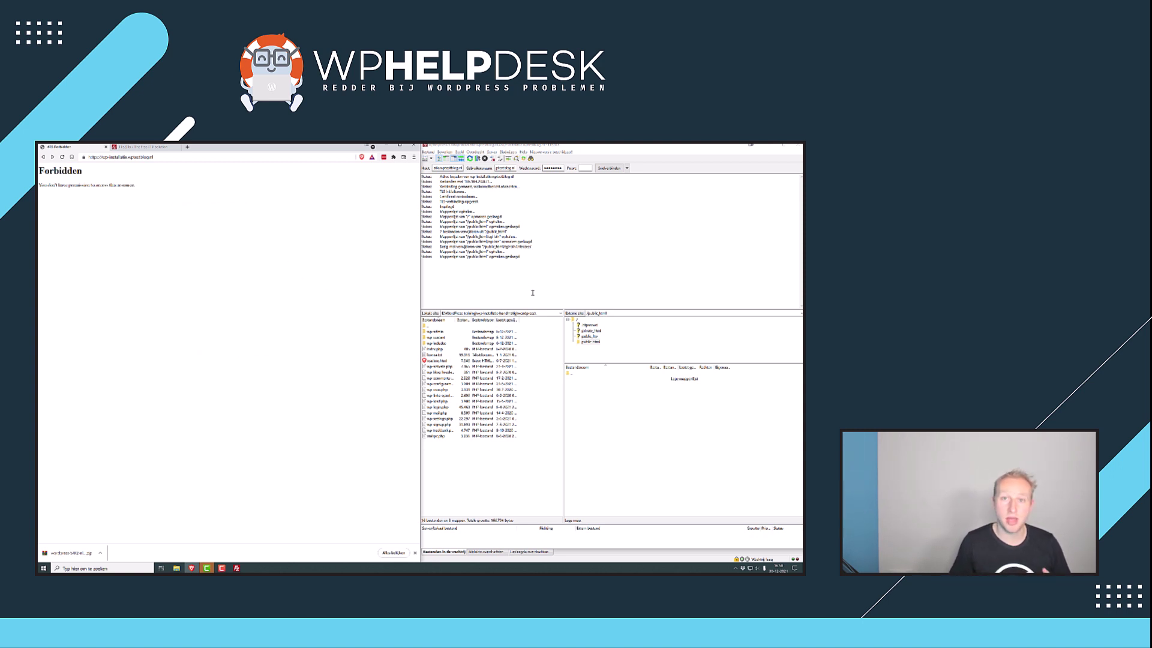
- Upload all the local WordPress files and folders into public_html, then move the local view up one folder
left_click(491, 484)
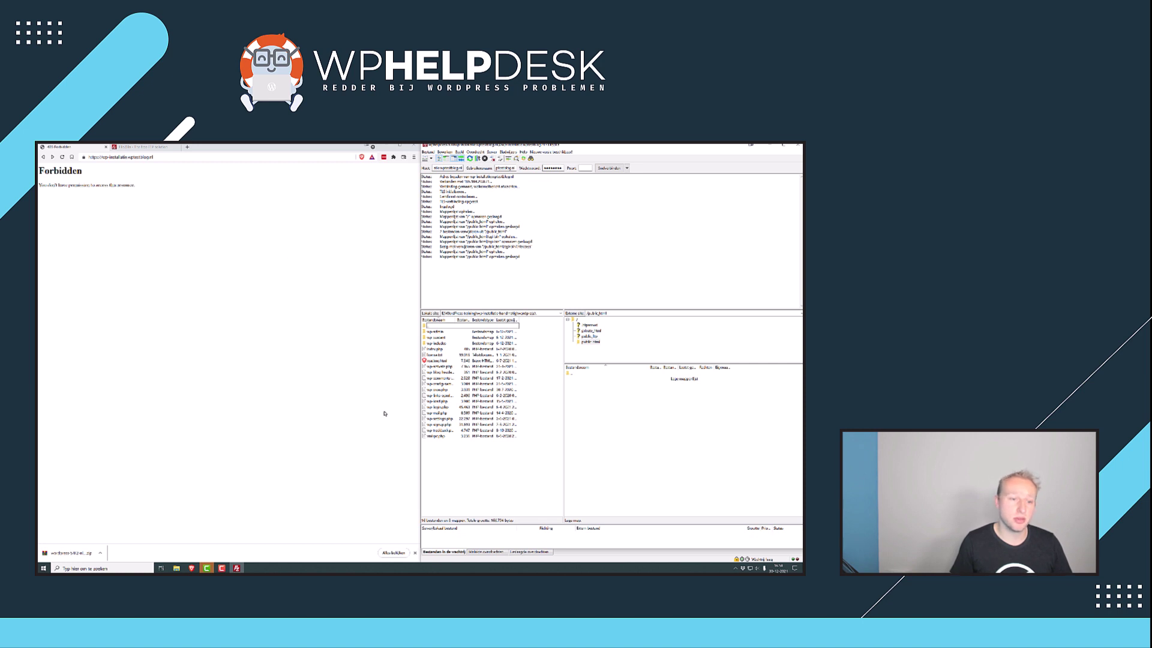
left_click_drag(473, 476, 435, 336)
left_click_drag(626, 427, 626, 423)
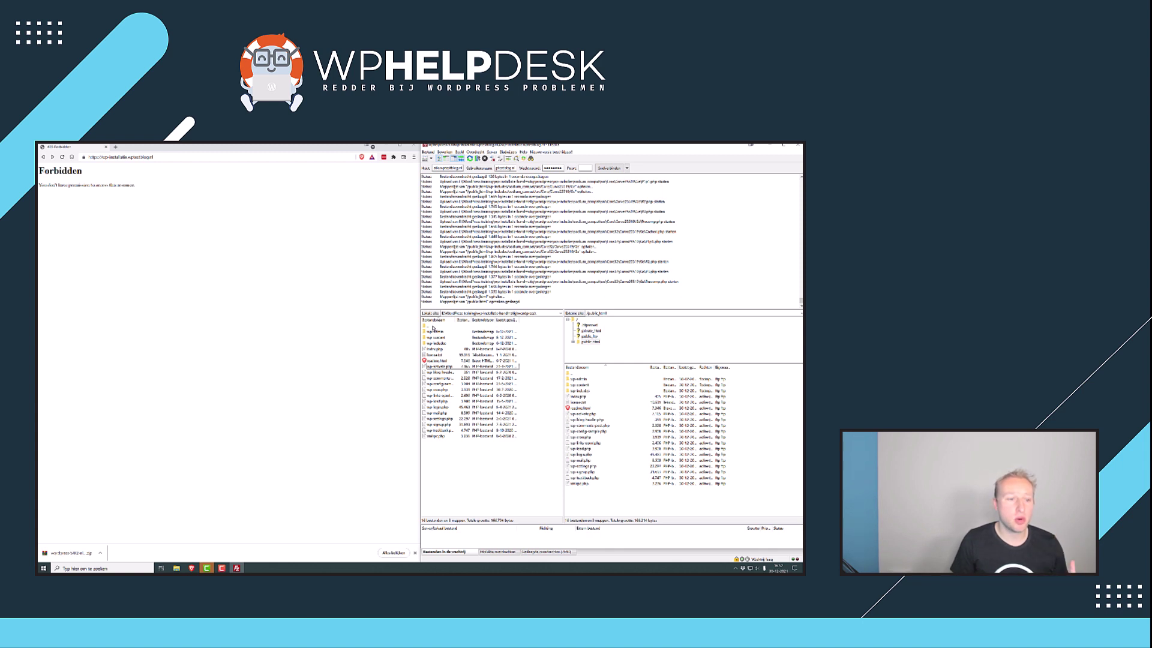
left_click(429, 325)
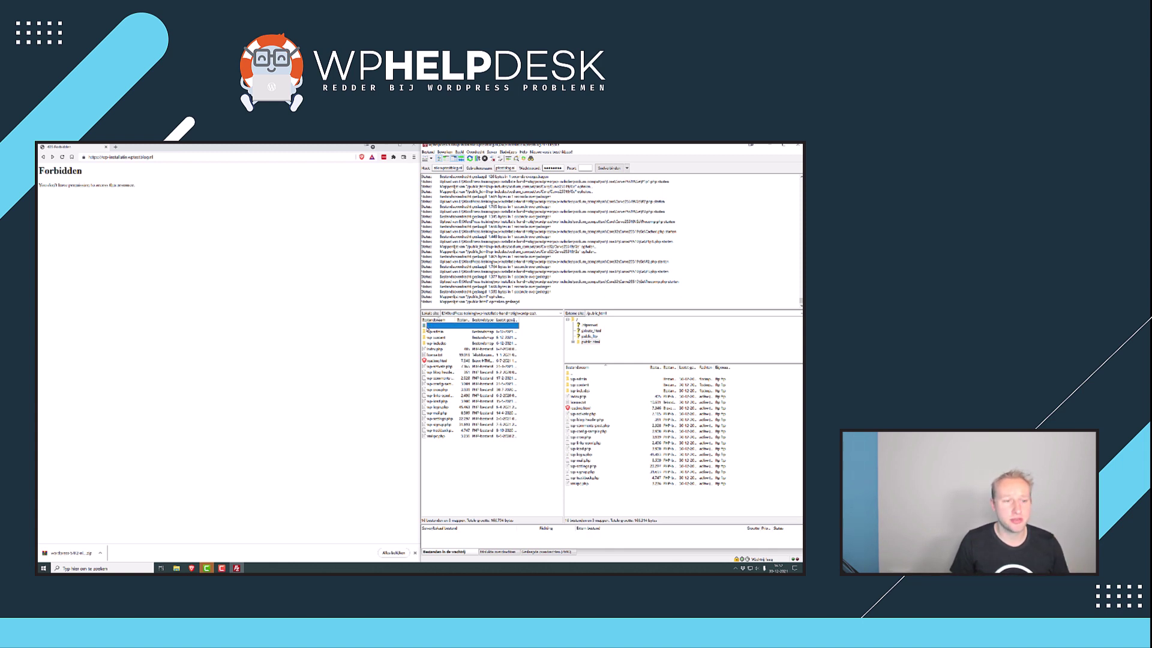
double_click(428, 327)
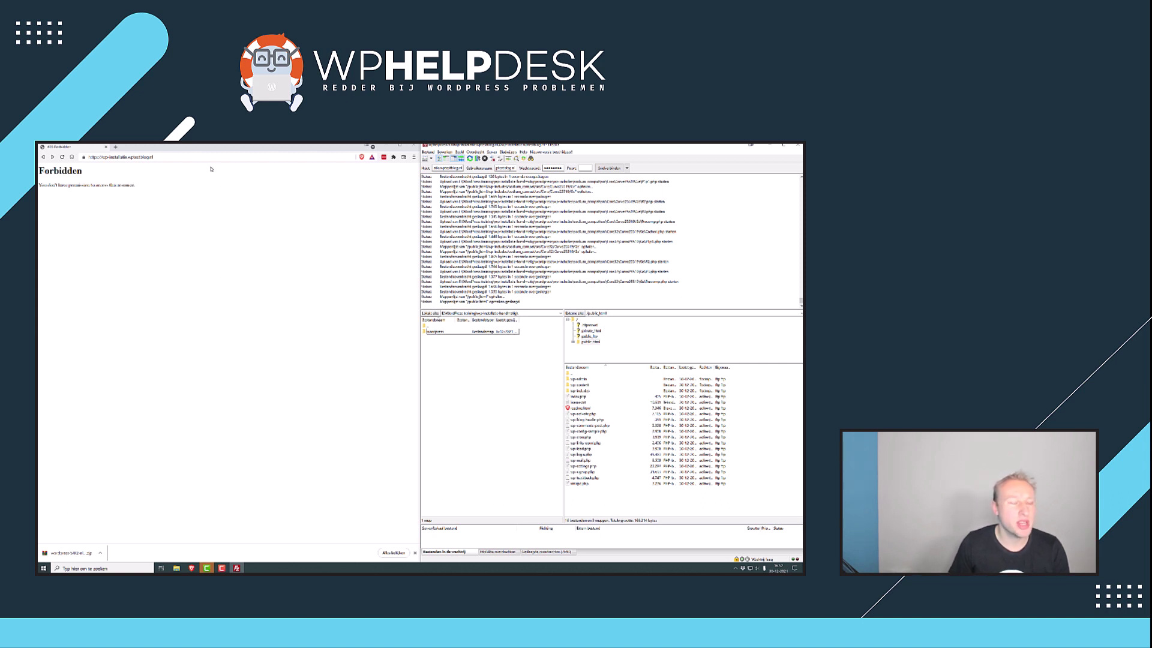
- Examine the contents of the uploaded wp-content folder, including its index.php, and return to public_html
left_click(189, 157)
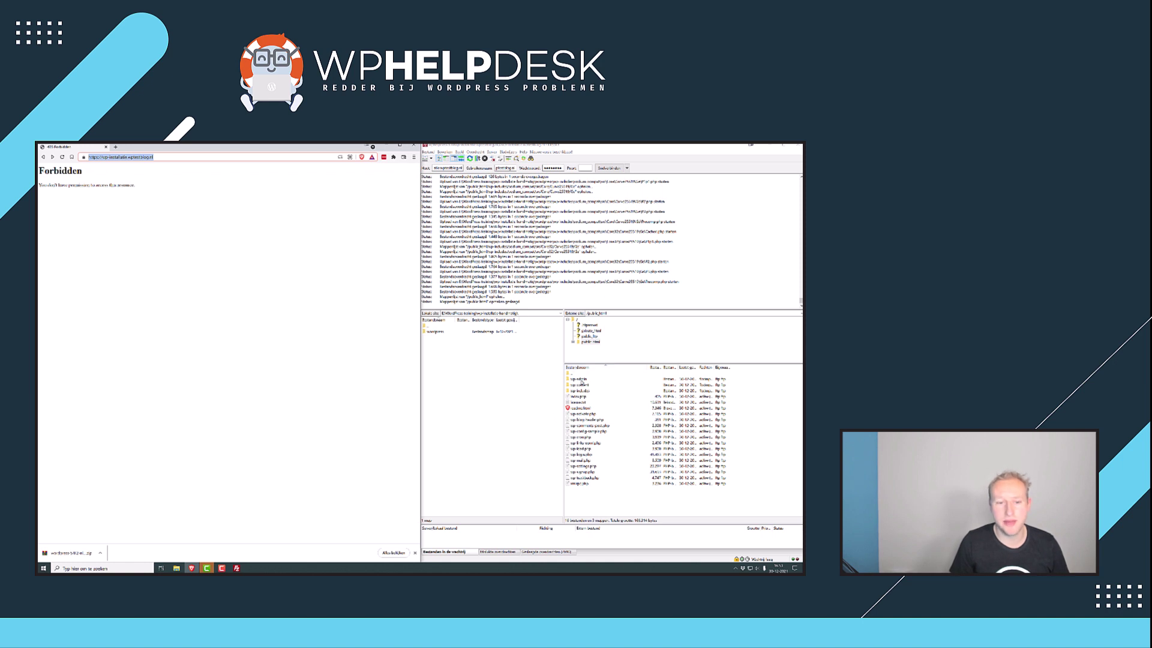
double_click(580, 385)
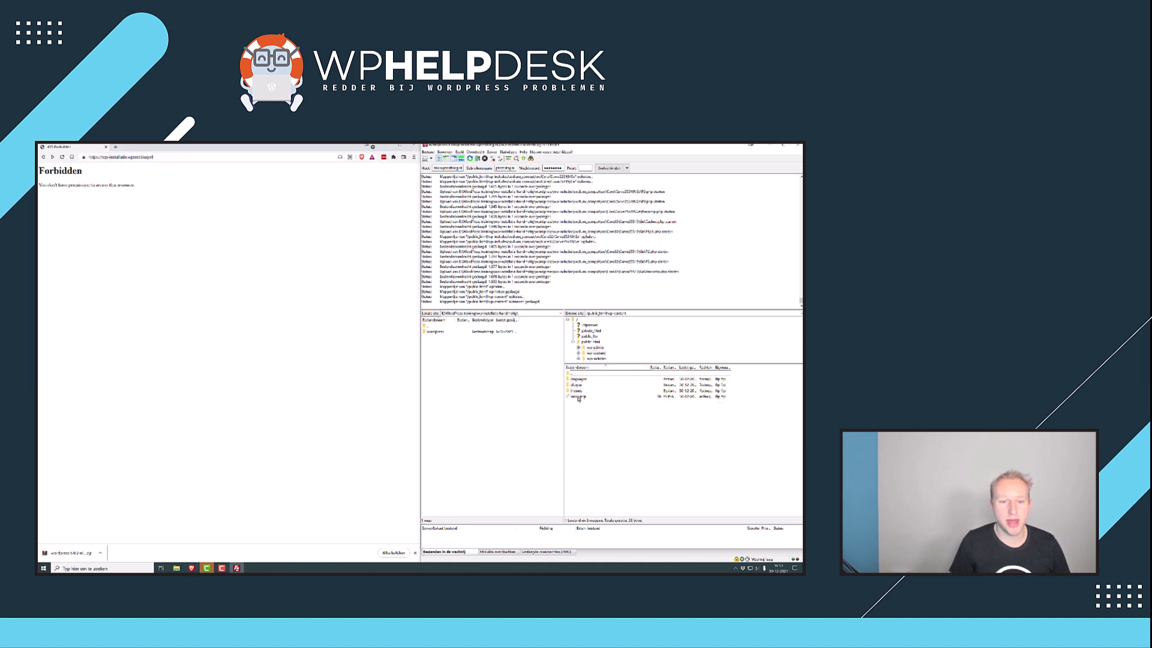
left_click(582, 396)
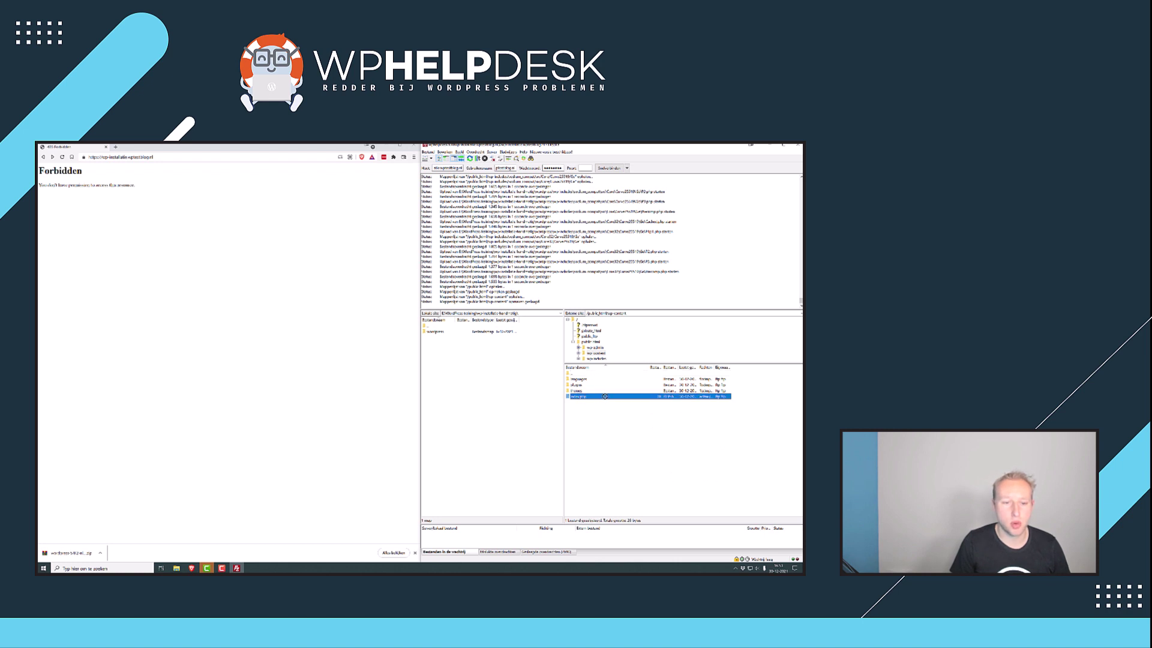
left_click(592, 342)
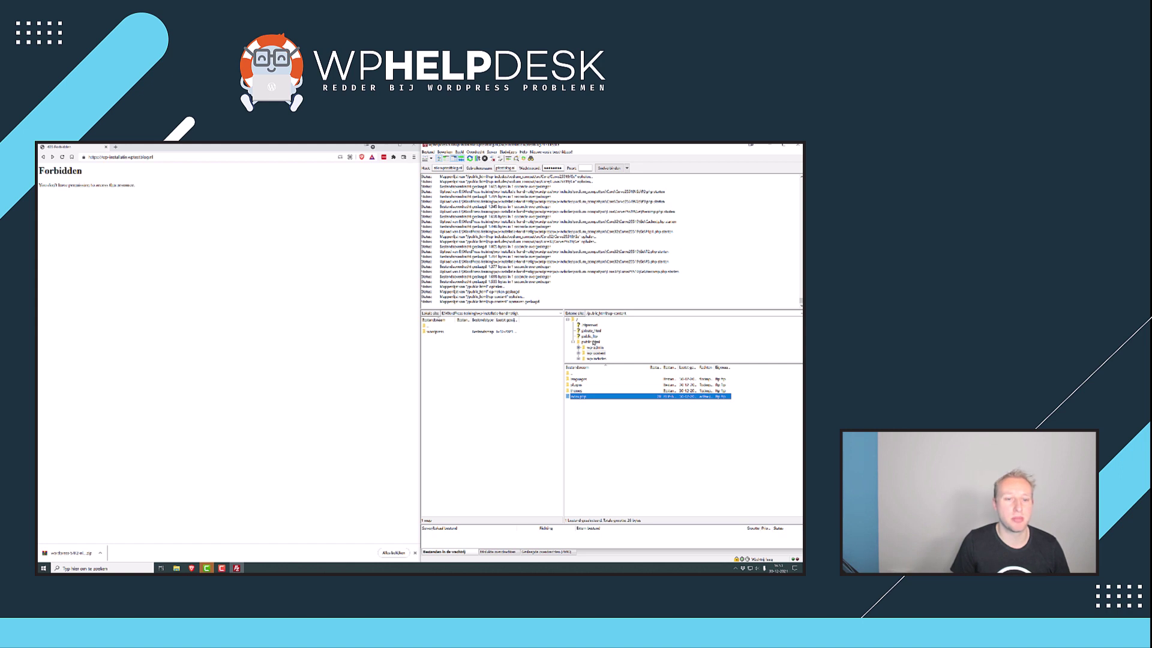
left_click(593, 341)
- Reload the domain in the browser and start the WordPress setup to reach the database details form
left_click(211, 288)
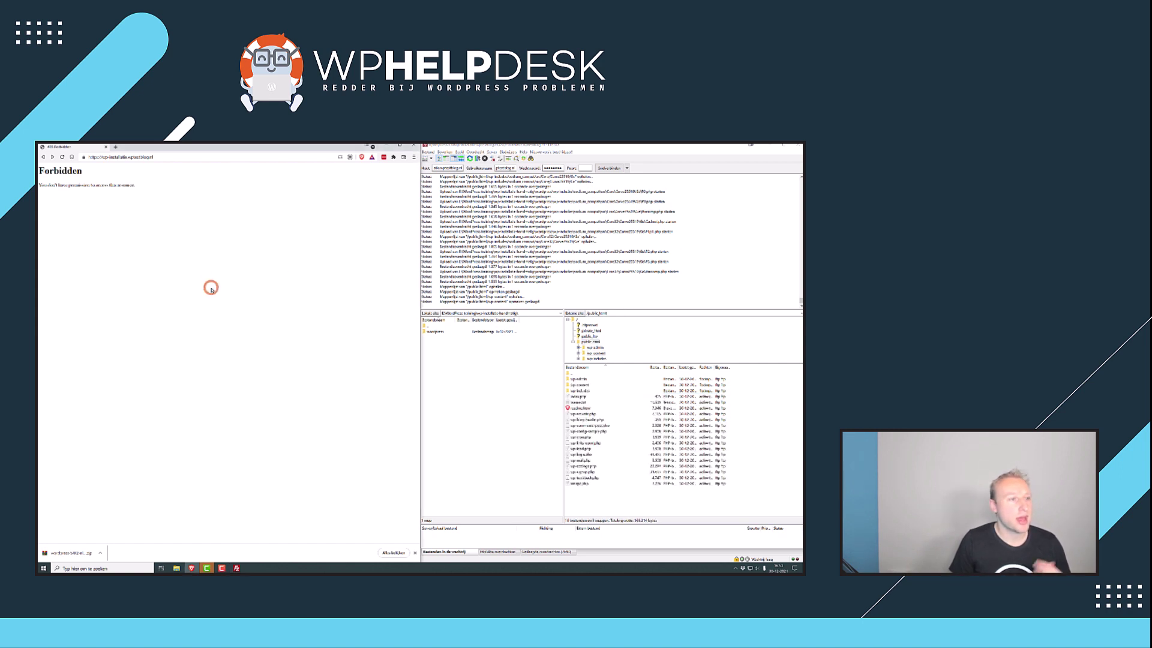
left_click(61, 158)
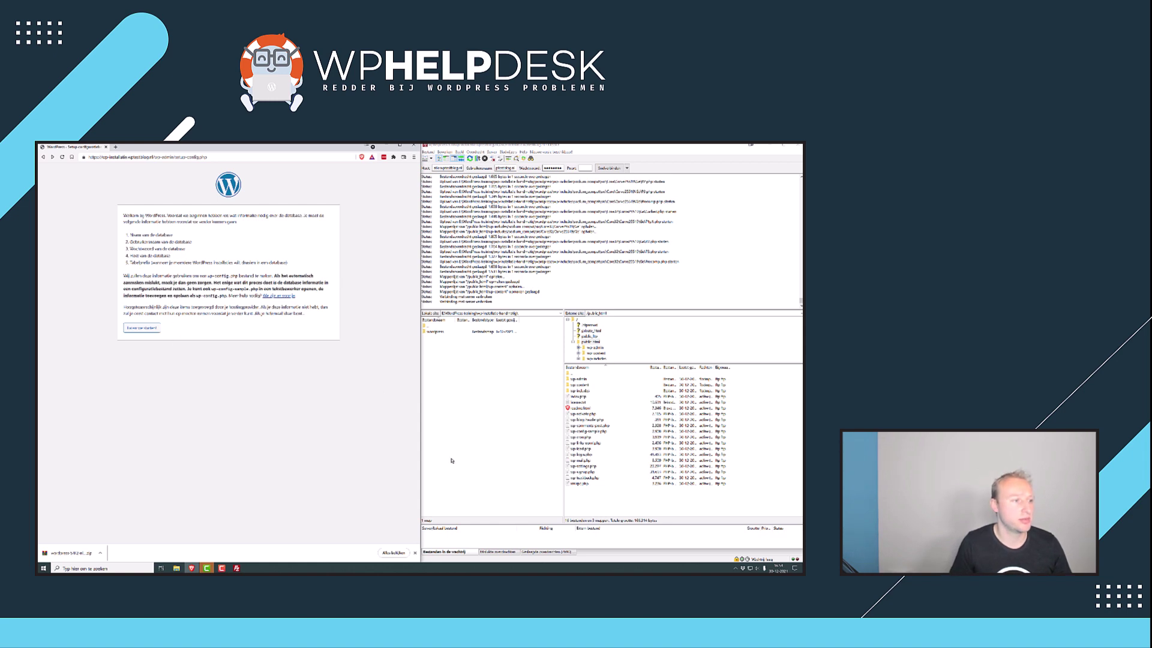
left_click(137, 330)
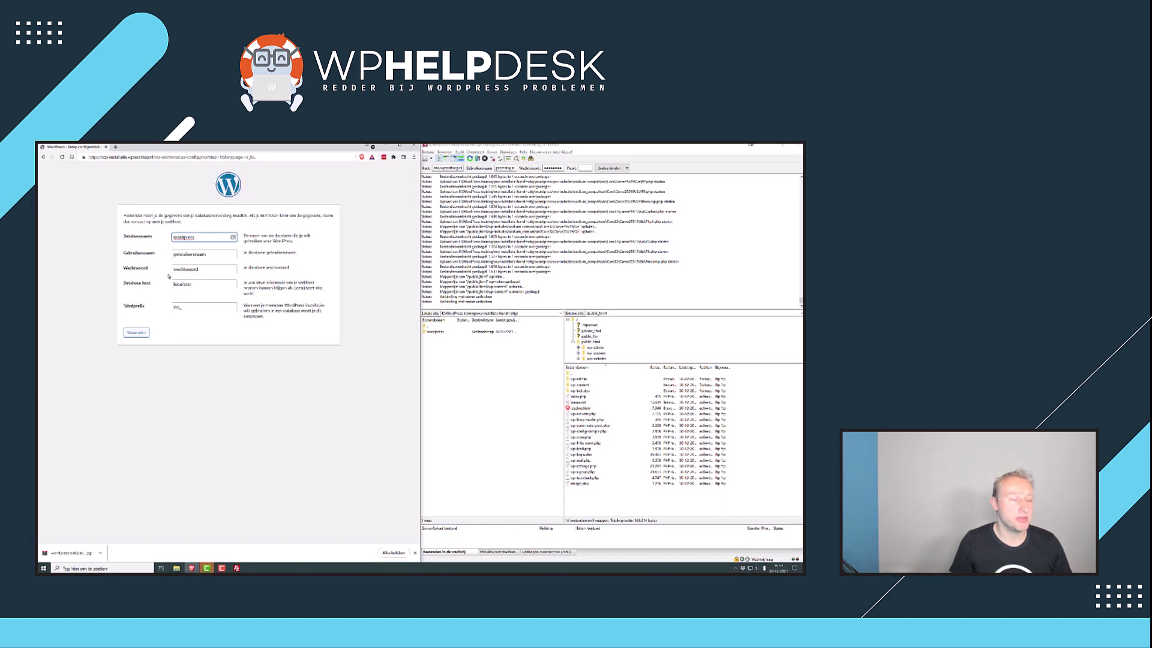
key("alt+Tab")
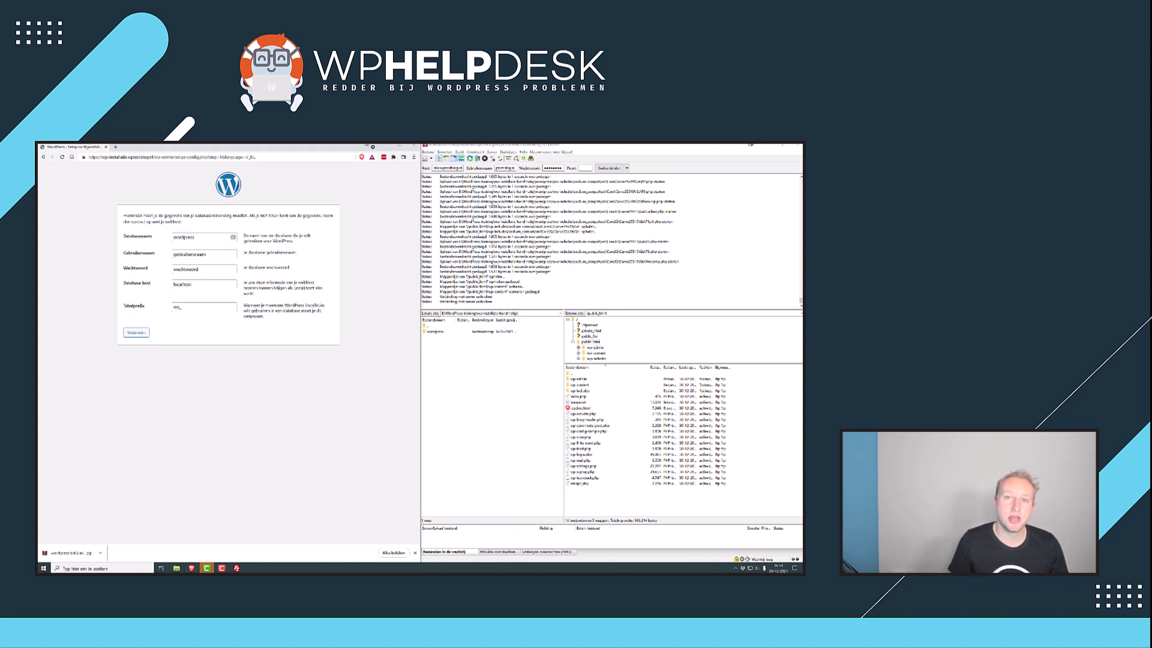
- Fill in the database details with "wpinstallatie_wptest" as both database name and username, and paste the database password
left_click(187, 236)
type("wpinstallatie_wptest")
left_click(203, 255)
type("wpinstallatie_wptest")
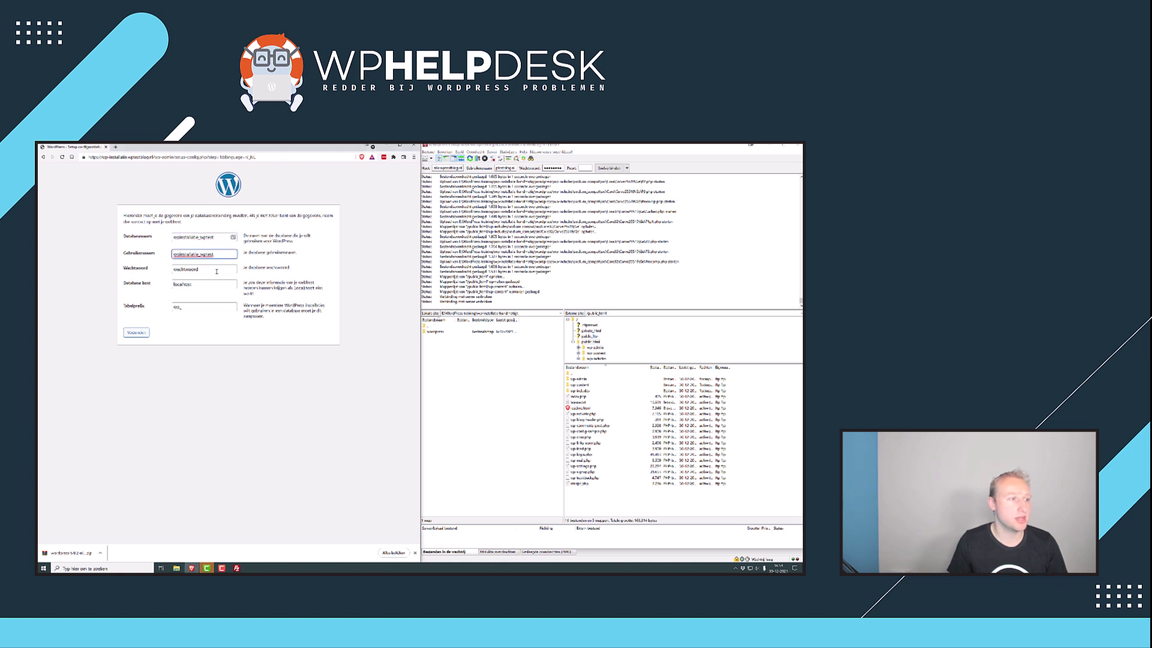
key("alt+Tab")
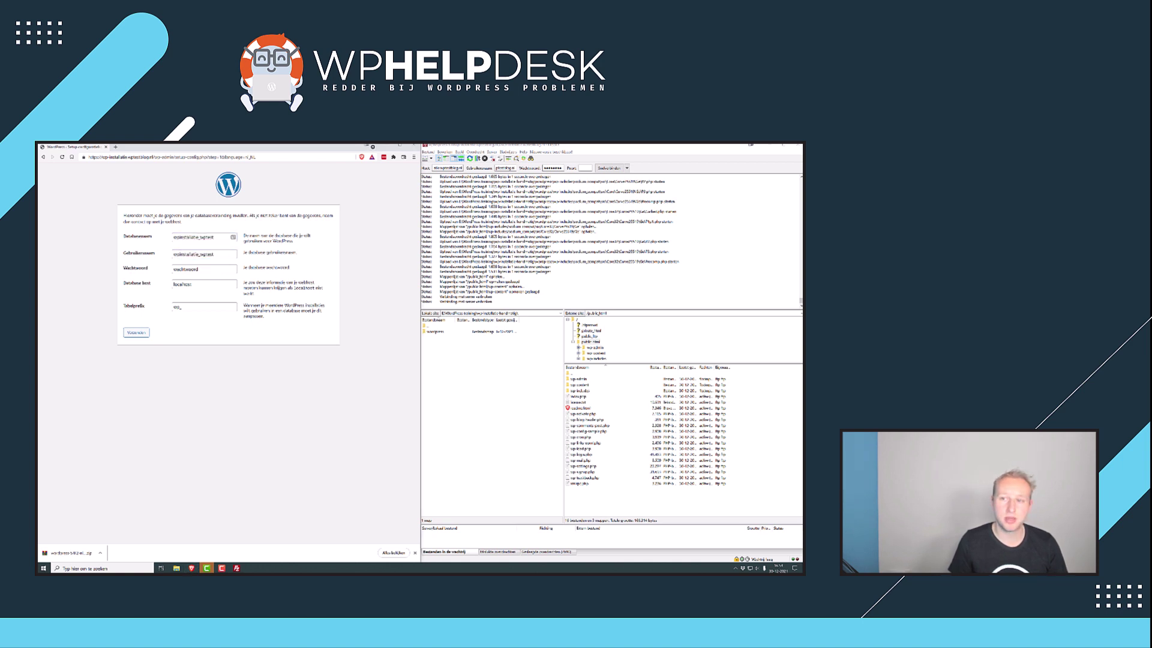
double_click(204, 269)
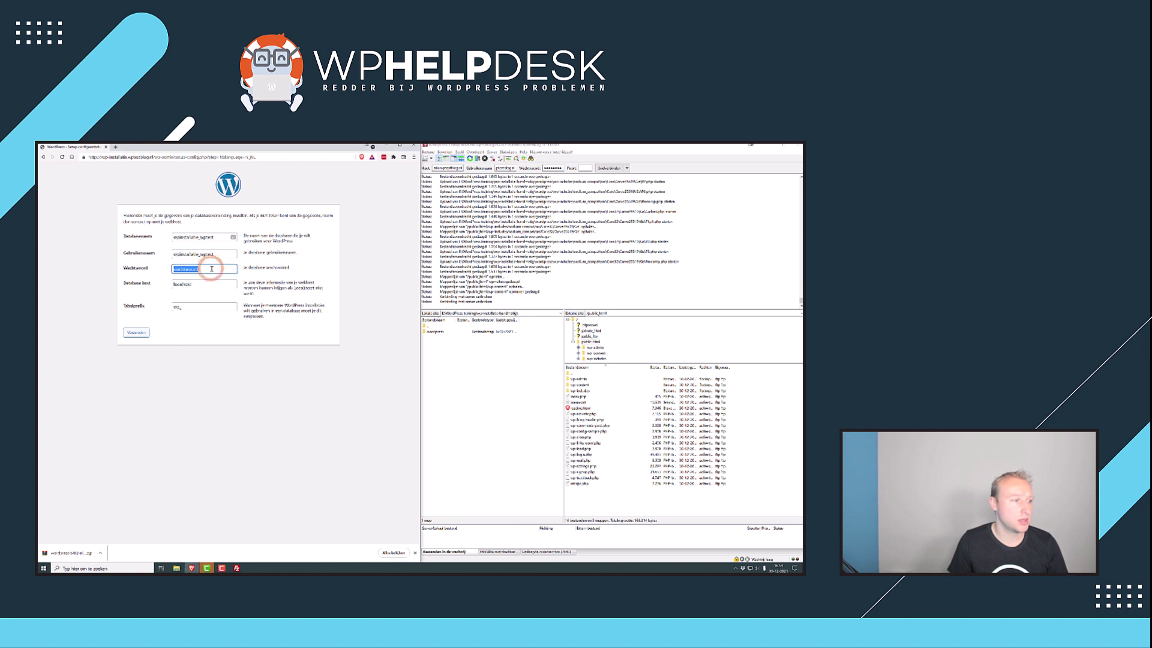
key("ctrl+v")
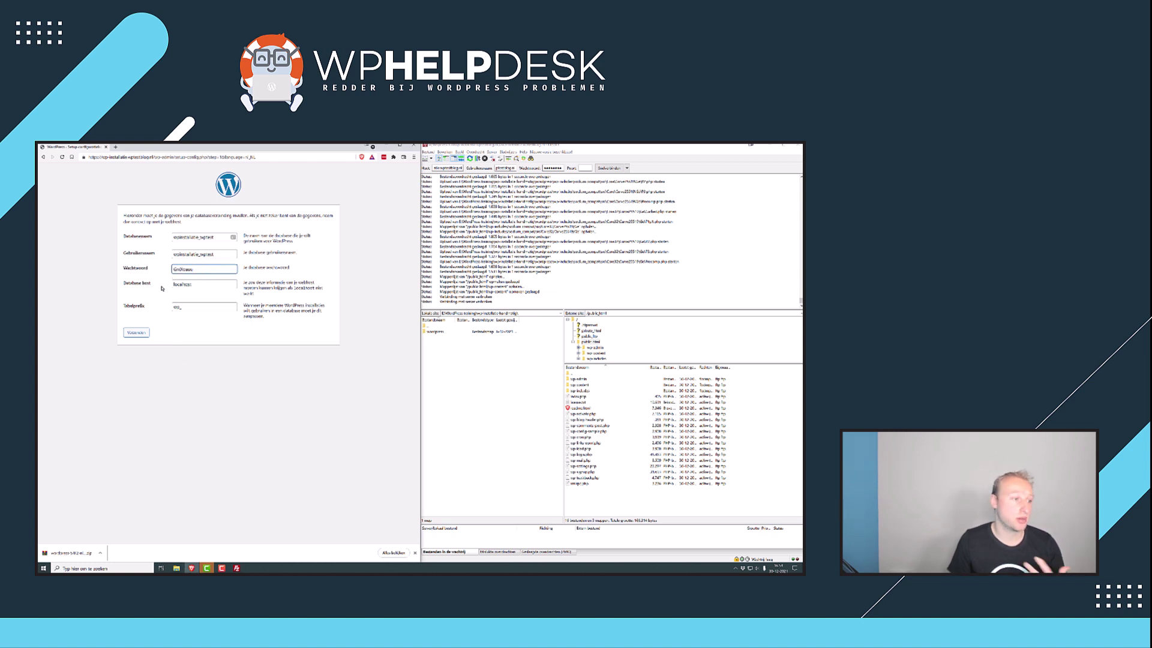
- Replace the default table prefix with a custom one ending in "demo_", submit the database details and start the installation
double_click(179, 307)
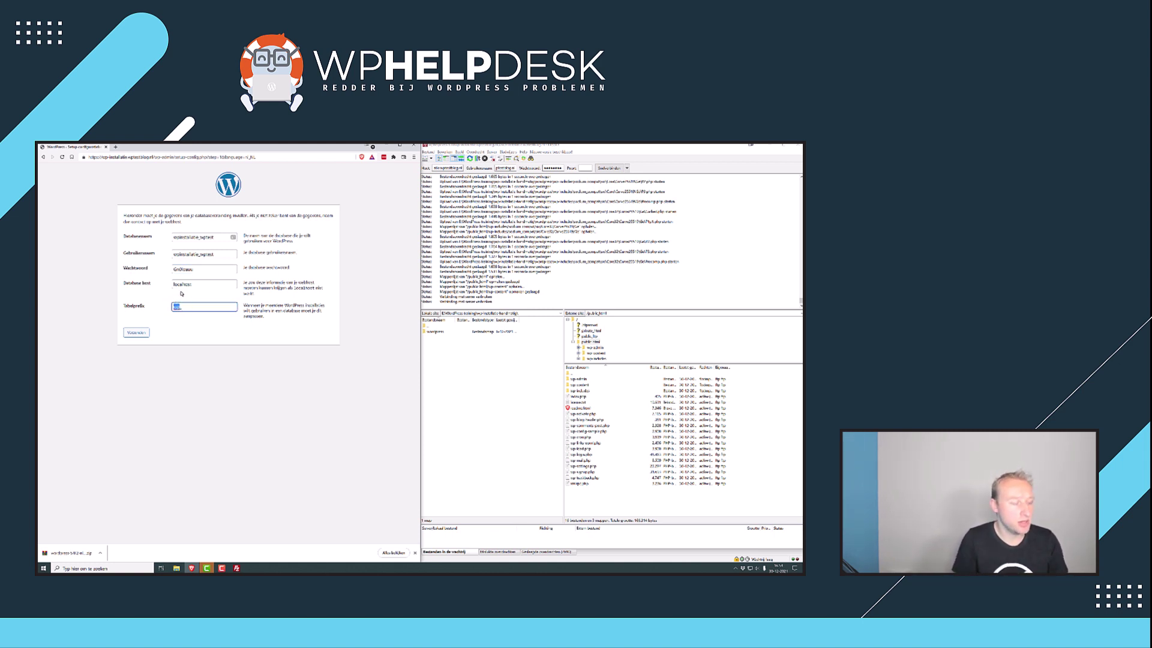
type("wp")
key("BackSpace")
key("BackSpace")
key("BackSpace")
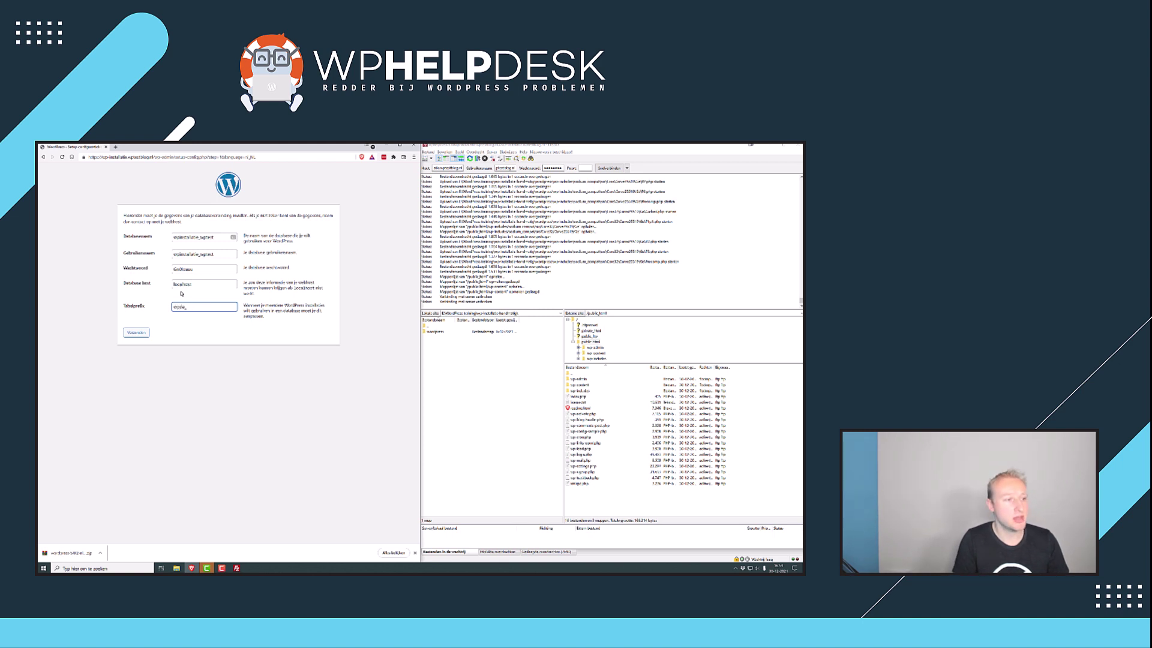
type("demo_")
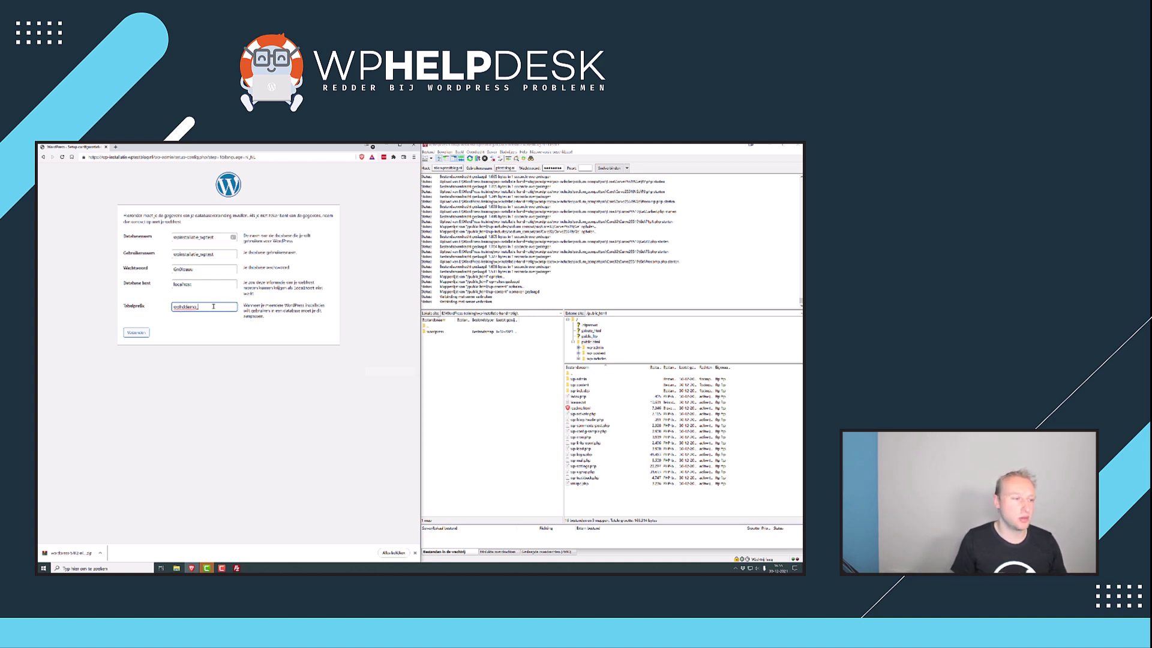
left_click(137, 332)
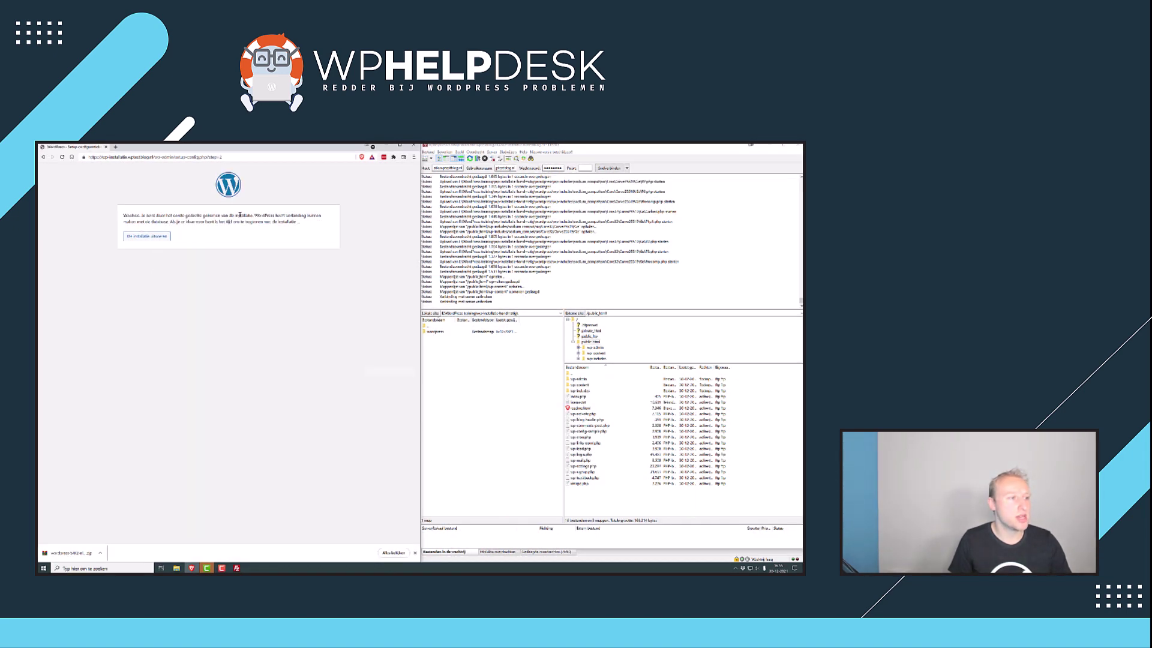
left_click(144, 239)
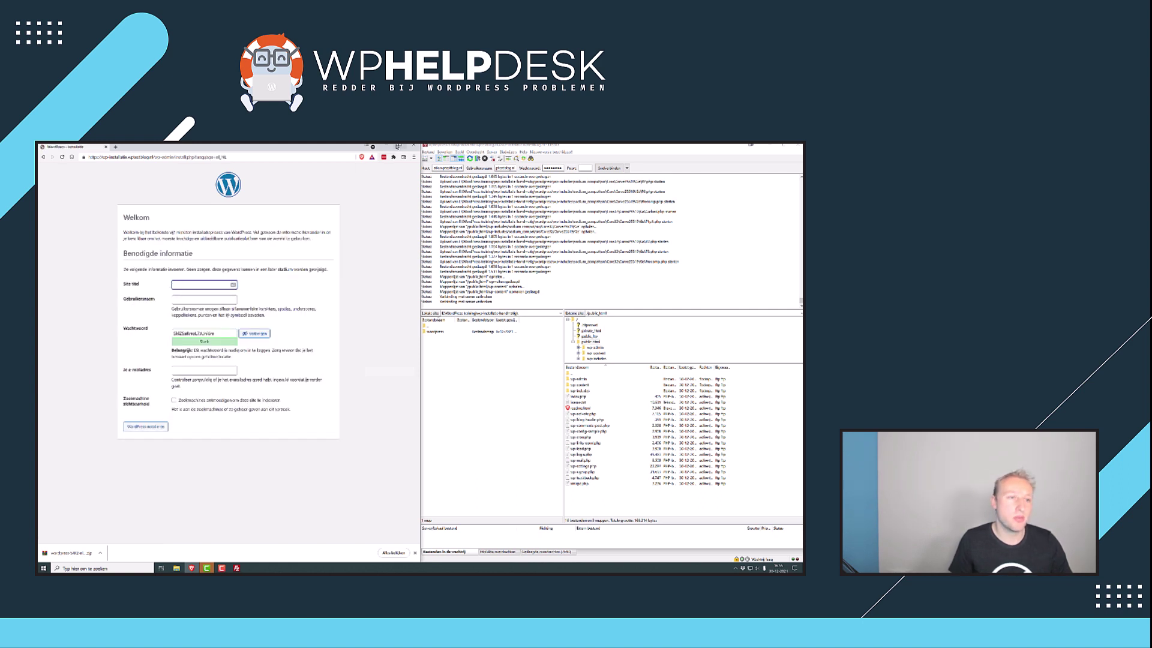
- Maximise the browser and install WordPress with site title "wphelpdesk installatie uitleg", username "wphelpdesk", the admin password and the contact e-mail
left_click(397, 146)
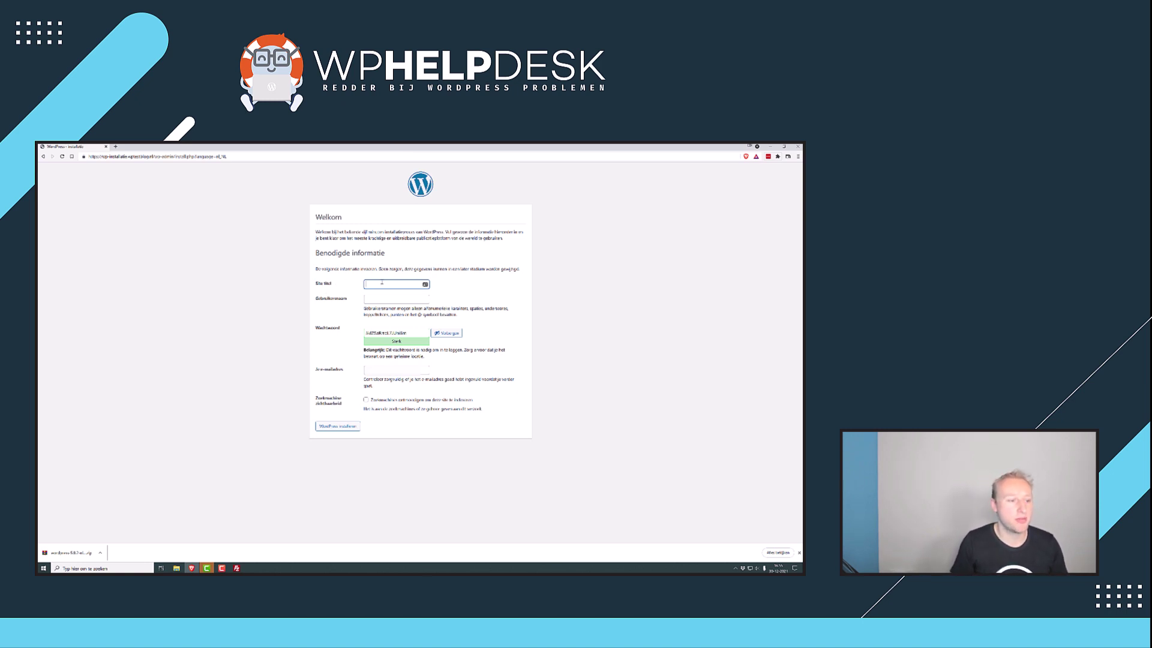
type("wphelpdesk installatie uitleg")
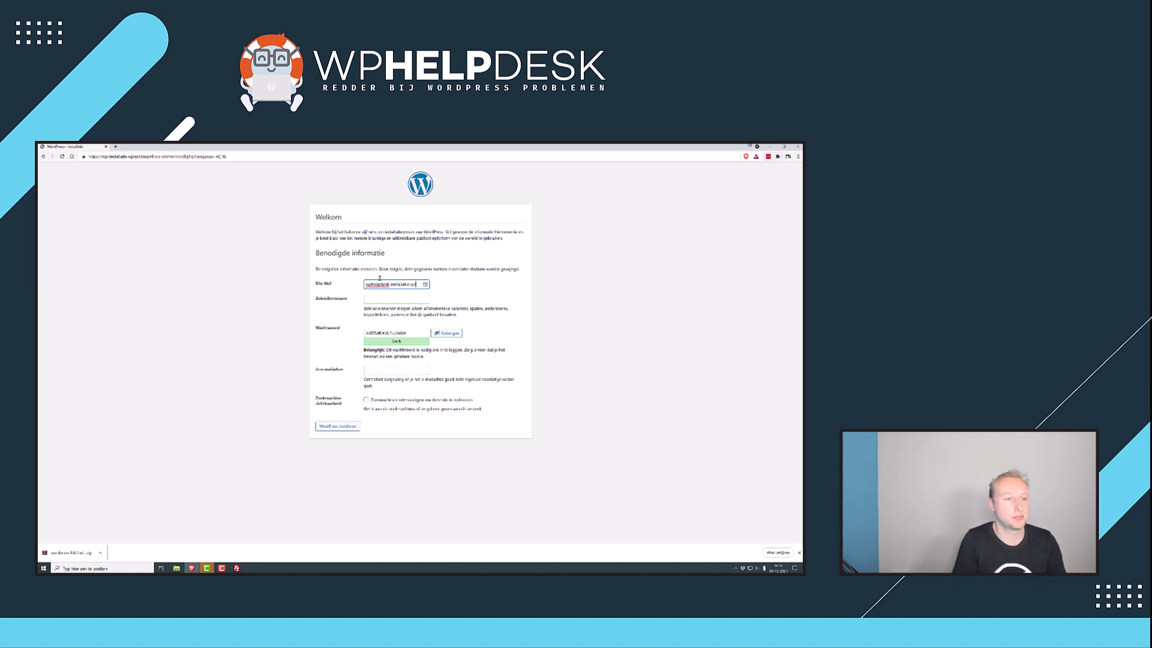
key("Tab")
type("wphelpdesk")
key("Tab")
key("ctrl+v")
left_click(344, 427)
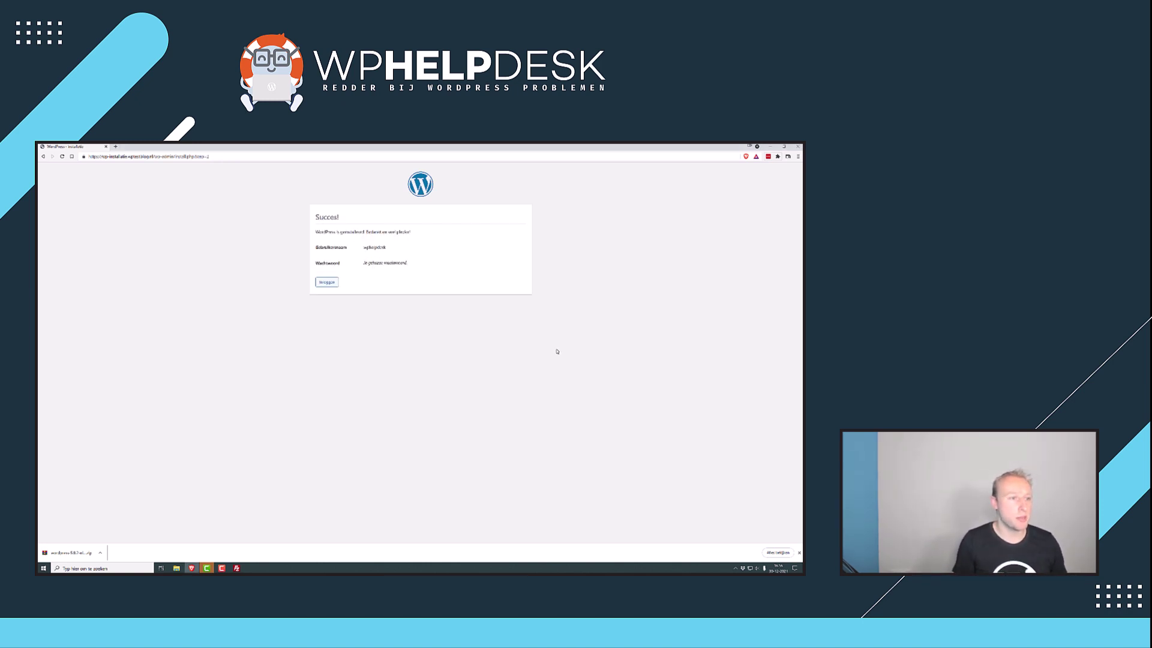
- Continue to the WordPress login page and open the new site's front end in a separate tab to view it
left_click(326, 282)
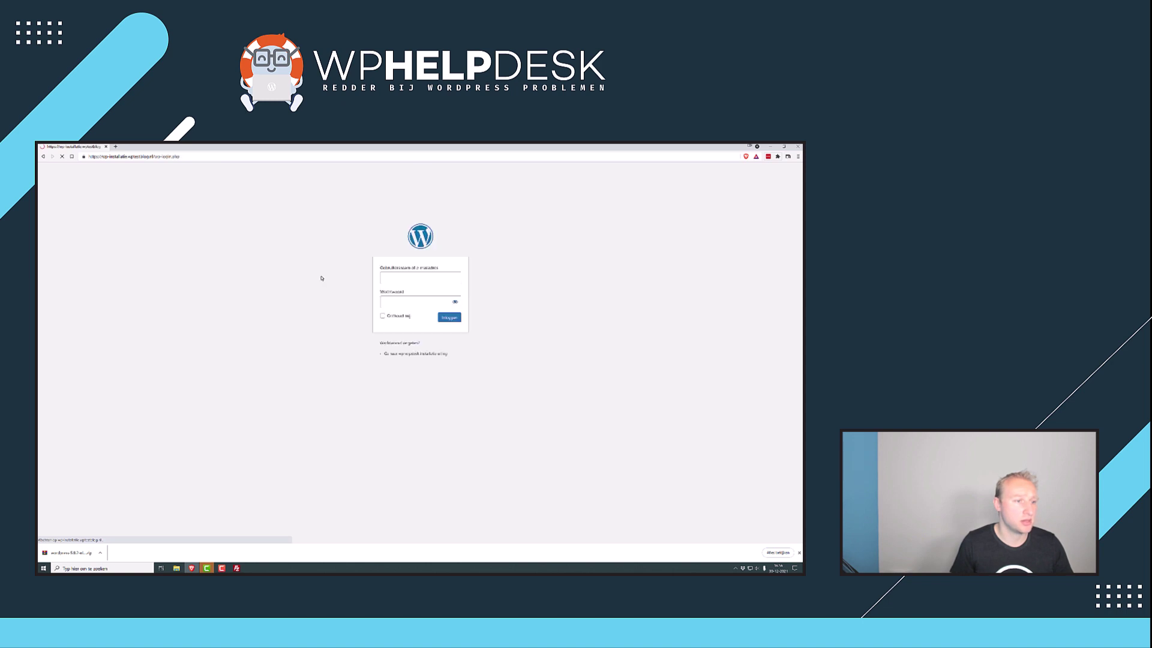
right_click(400, 356)
left_click(405, 362)
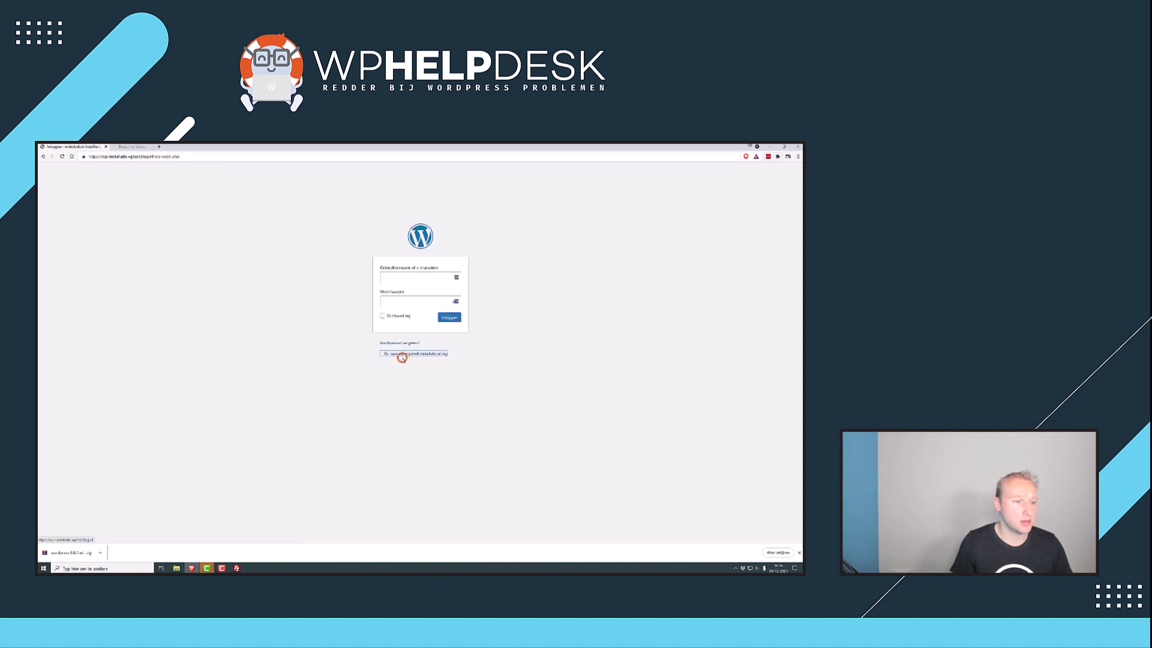
key("ctrl+Tab")
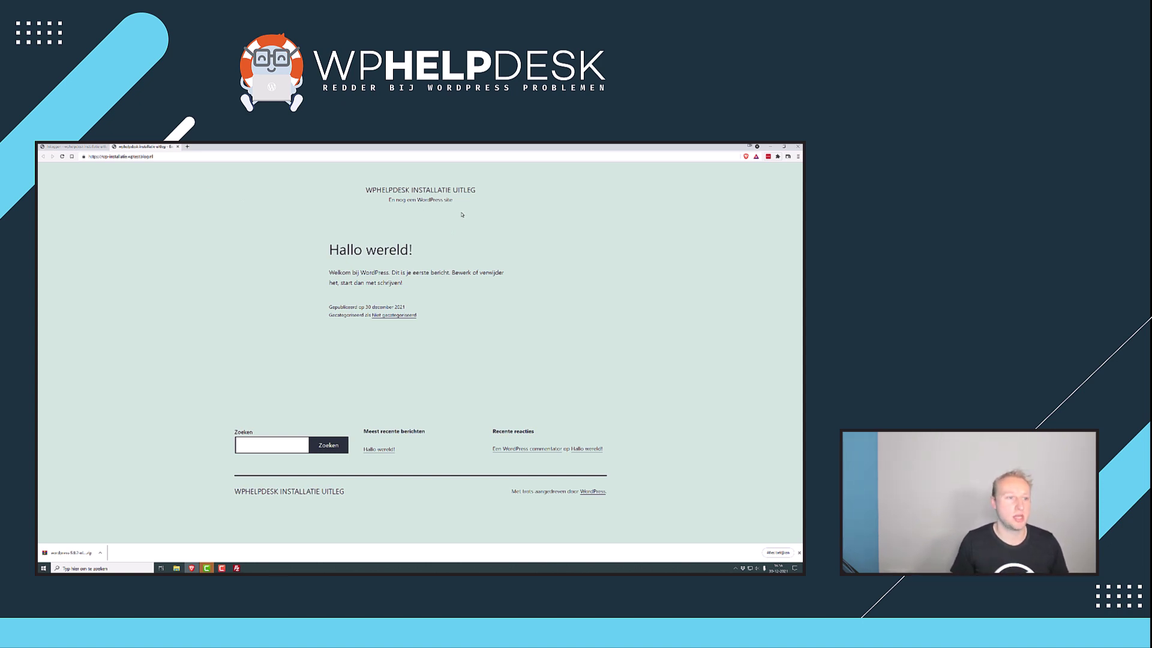
- Return to the login page and log in to the WordPress dashboard as "wphelpdesk" with the admin password
key("ctrl+Tab")
left_click(423, 279)
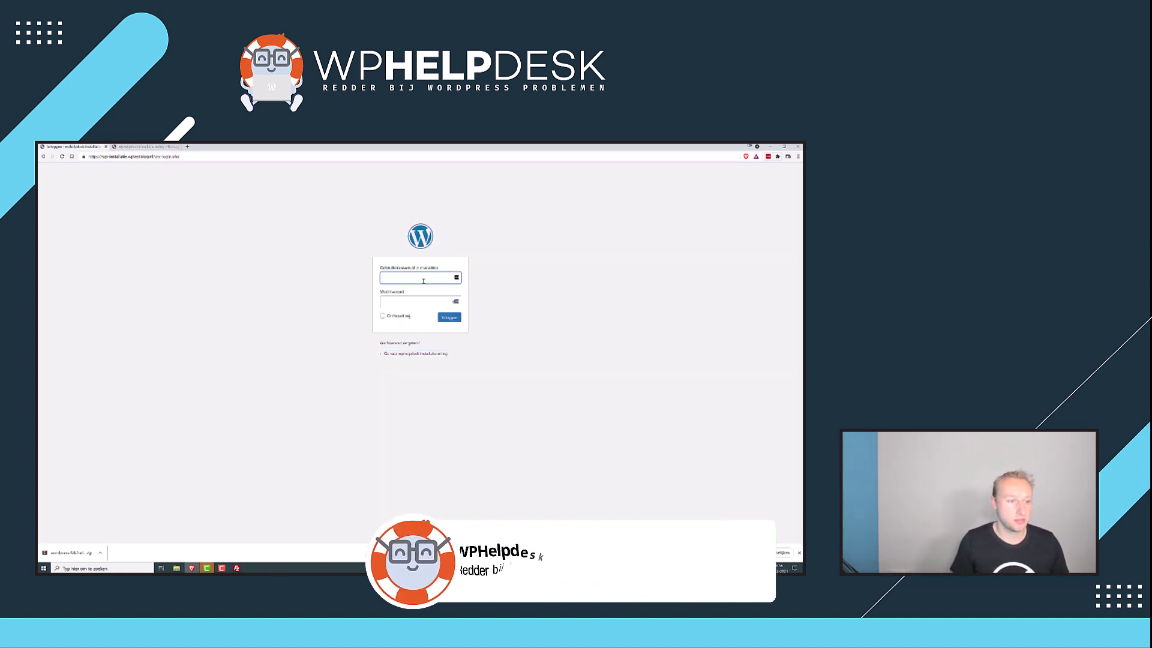
type("wphelpdesk")
left_click(419, 302)
key("ctrl+v")
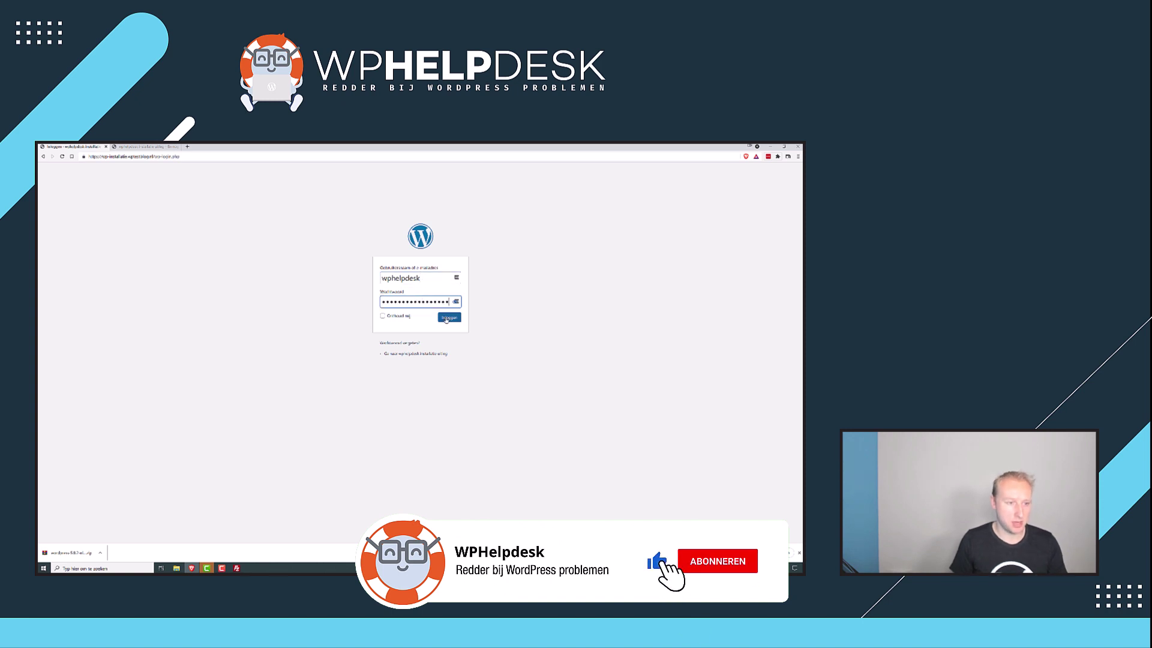
left_click(446, 319)
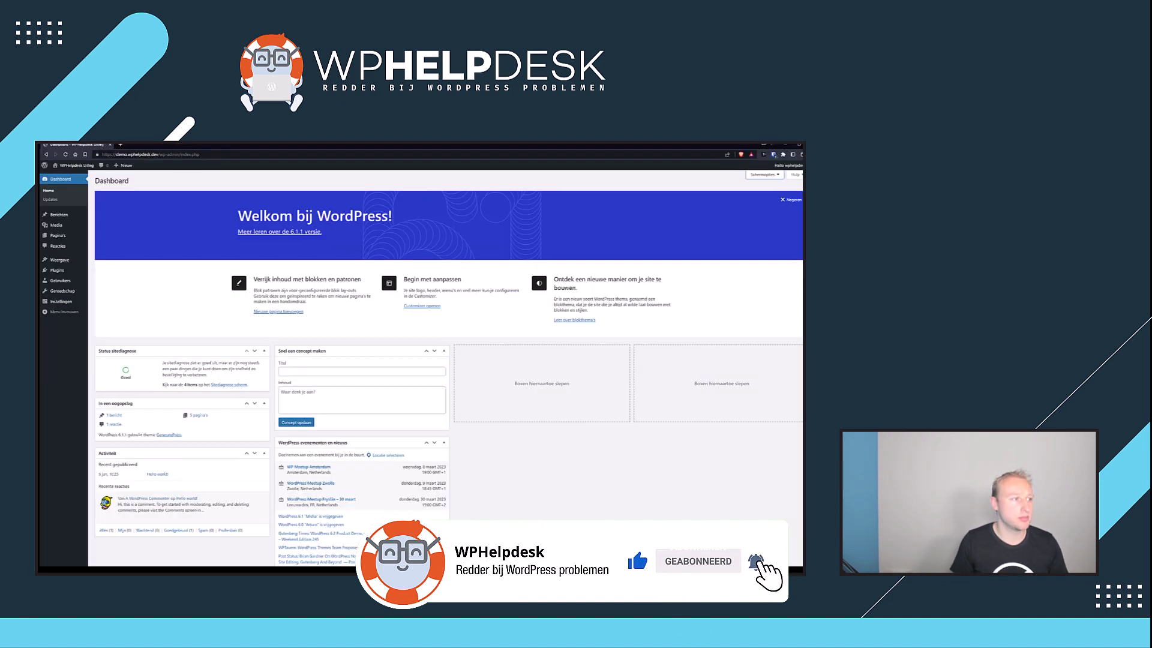